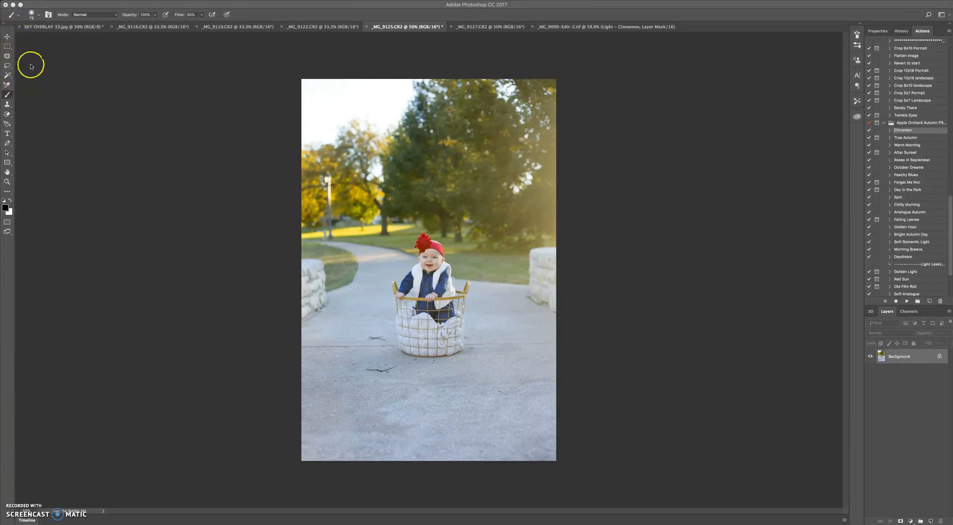
Select the entire photo with the Rectangular Marquee tool
left_click(6, 37)
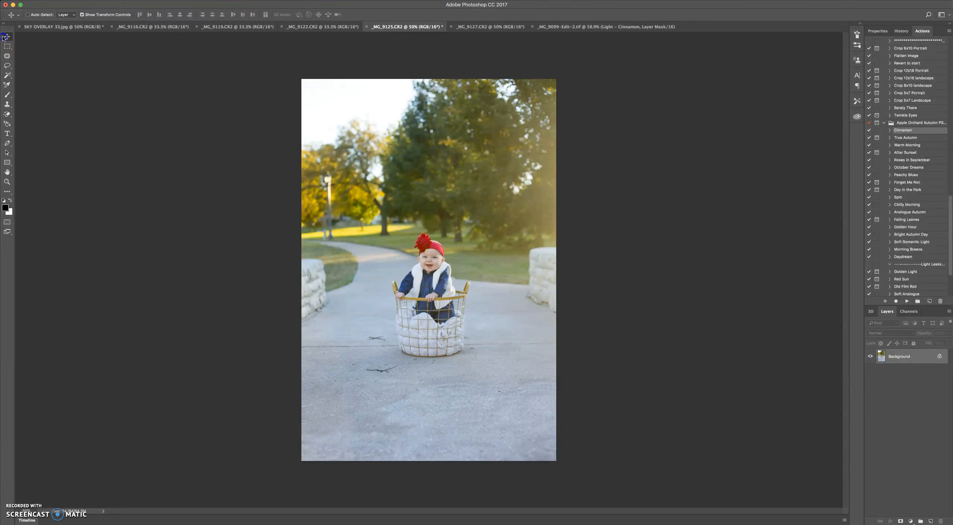
left_click_drag(403, 190, 391, 43)
left_click(455, 187)
left_click(7, 47)
left_click_drag(302, 79, 597, 463)
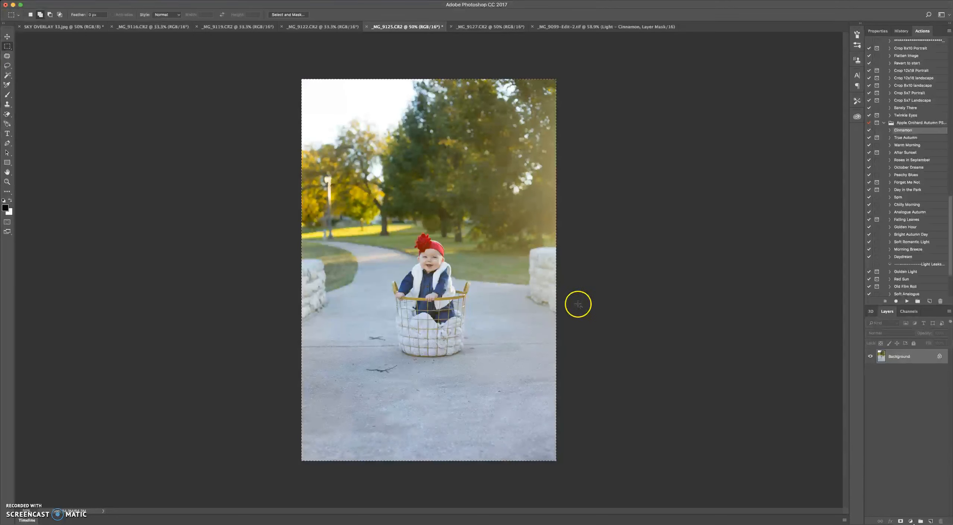
Draw rectangular selections around the baby and basket, clear them, and select the area around the baby's head
left_click_drag(388, 223, 458, 348)
left_click_drag(375, 211, 477, 362)
key("super+d")
left_click_drag(421, 242, 461, 277)
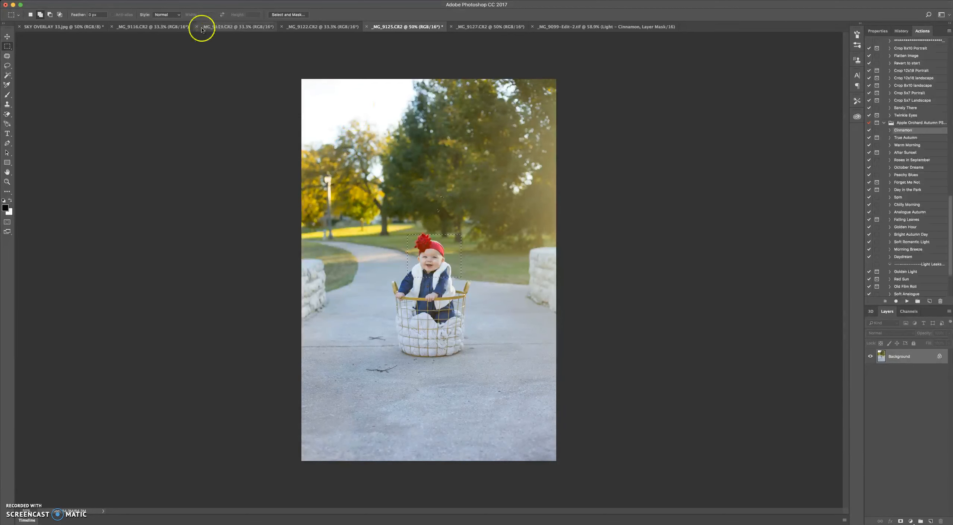
Set the Rectangular Marquee to new-selection mode and draw a selection around the baby and basket
left_click(30, 16)
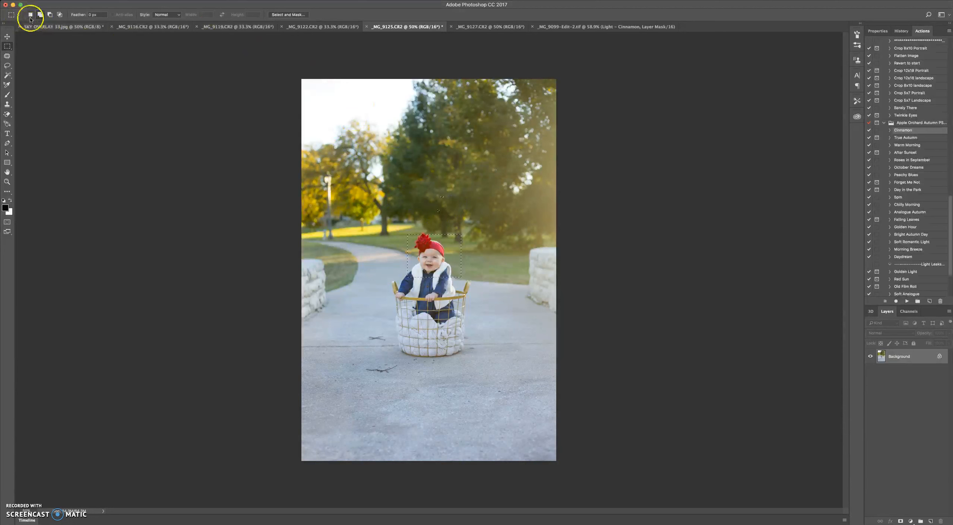
left_click(15, 16)
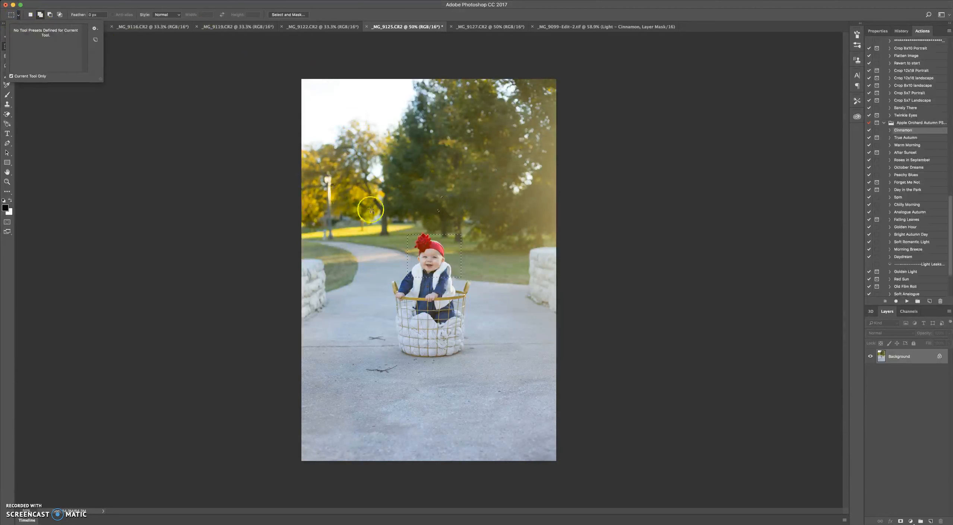
left_click(123, 93)
left_click(30, 15)
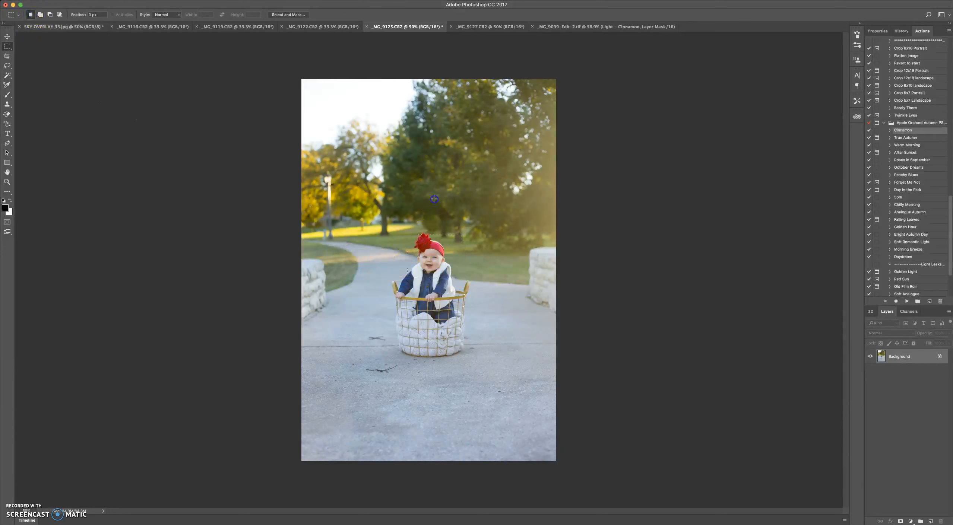
left_click_drag(382, 250, 489, 368)
Move the selected rectangle containing the baby and basket up toward the trees with the Move tool
left_click(8, 37)
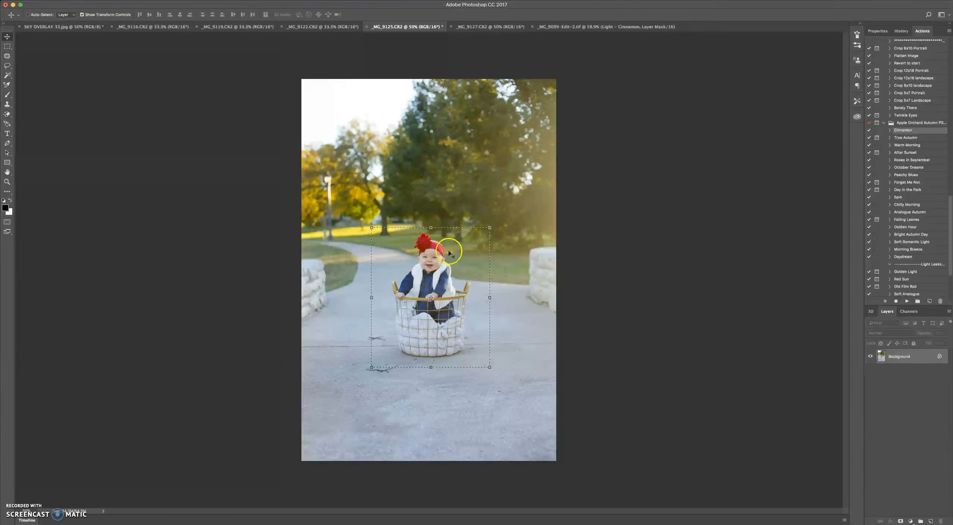
left_click_drag(439, 285, 368, 176)
left_click_drag(421, 206, 464, 310)
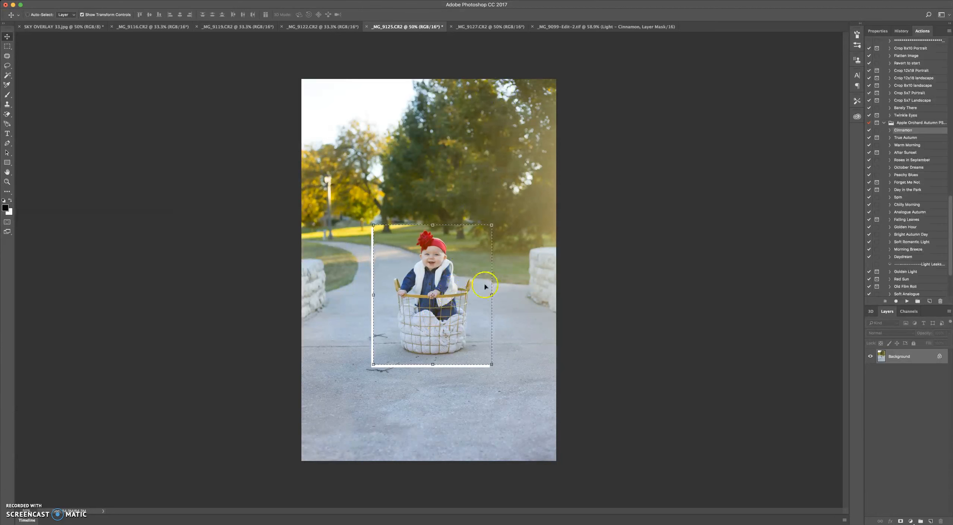
left_click_drag(483, 283, 502, 207)
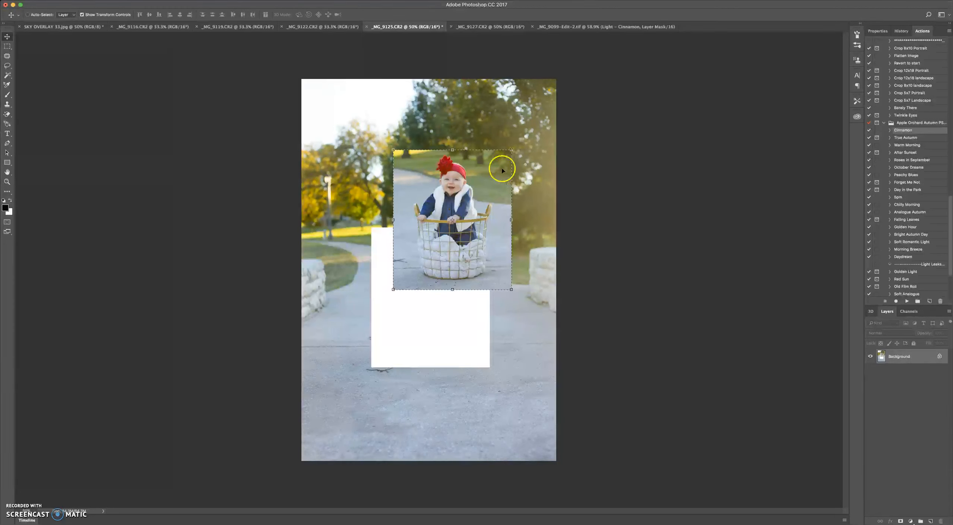
Undo the move of the rectangular cutout and clear the selection
key("super+z")
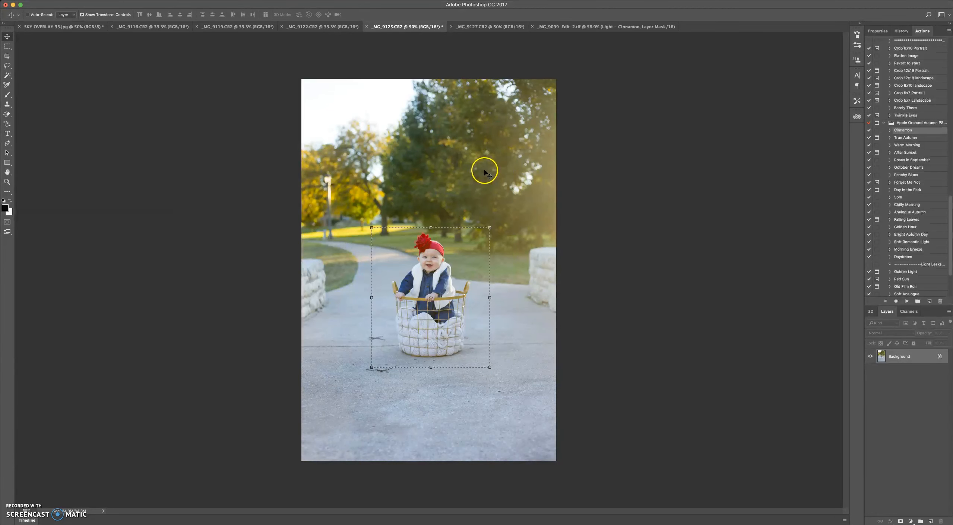
key("super+shift+z")
key("super+z")
key("super+d")
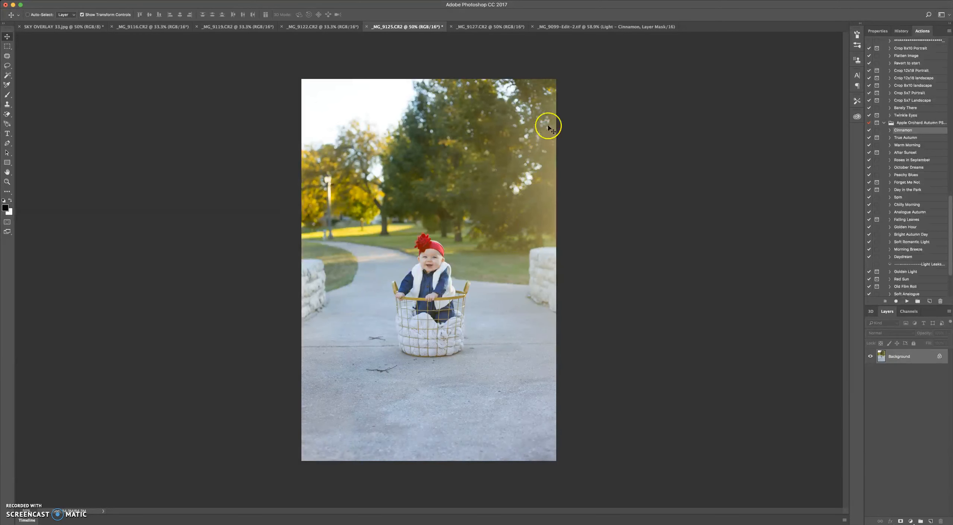
Redraw rectangular marquee selections around the baby and basket, and deselect them
left_click(7, 47)
left_click_drag(361, 217, 511, 375)
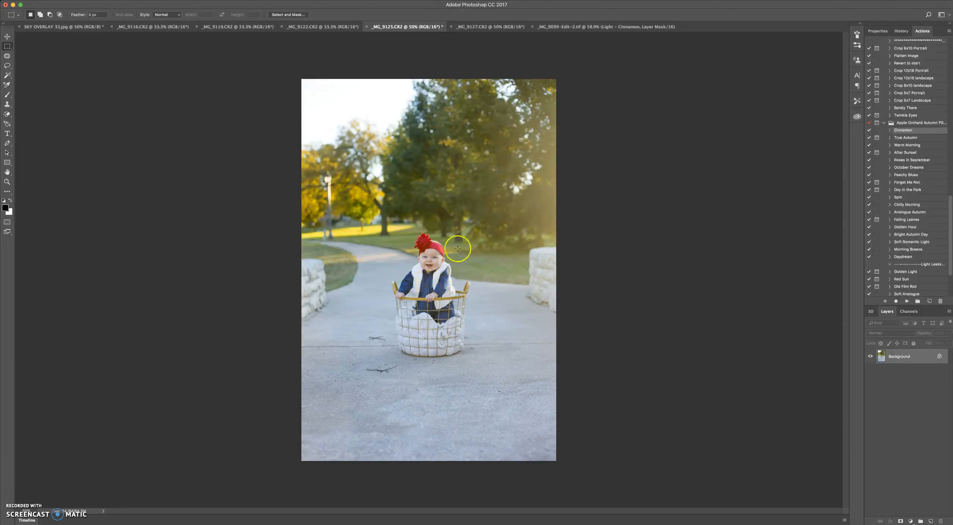
left_click_drag(362, 172, 513, 361)
key("super+d")
Draw an oval selection around the baby and basket with the Elliptical Marquee tool
left_click(8, 49)
left_click(35, 54)
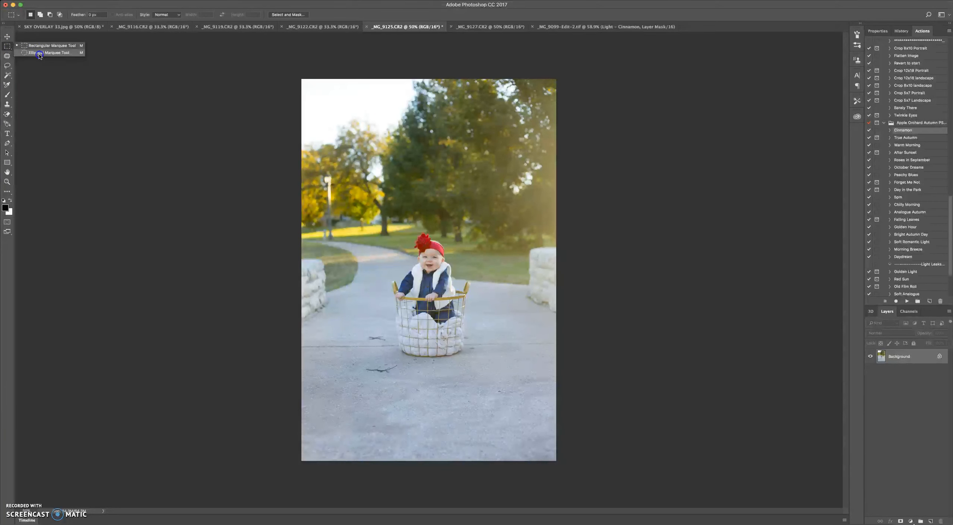
left_click(39, 55)
left_click_drag(399, 225, 489, 381)
Try moving the oval selection up and to the left, undo the move and clear the selection
left_click(7, 36)
left_click_drag(446, 307, 407, 276)
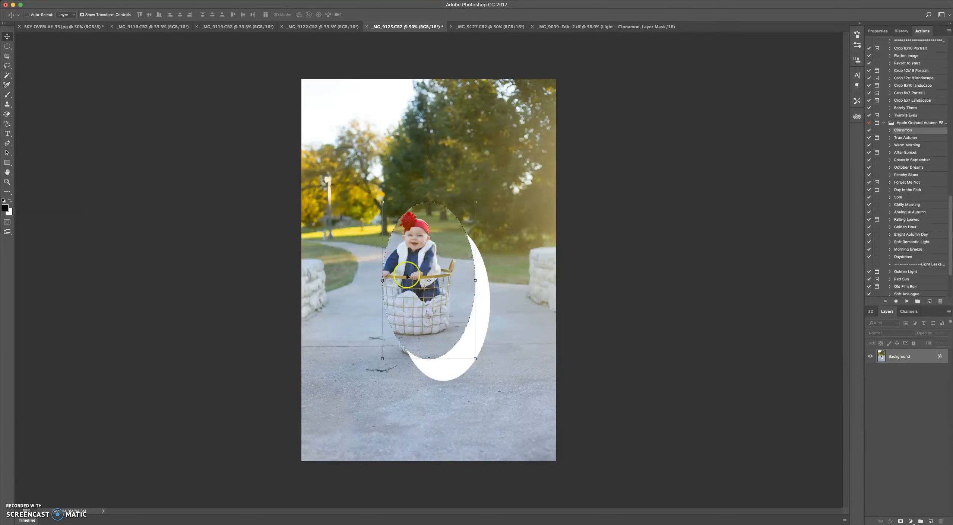
key("super+z")
key("super+z")
key("super+z")
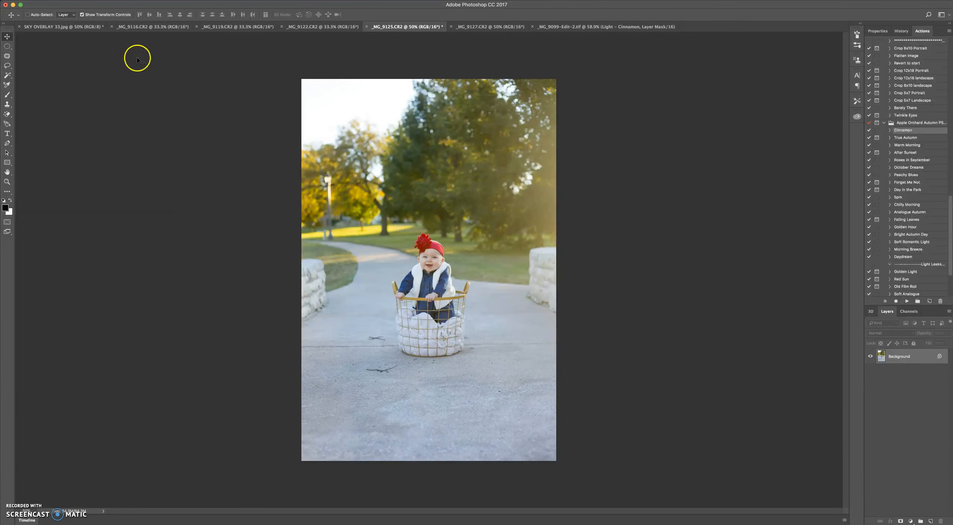
Remove the large twig on the pavement in front of the basket with the Patch tool, using clean concrete, and deselect
left_click(7, 57)
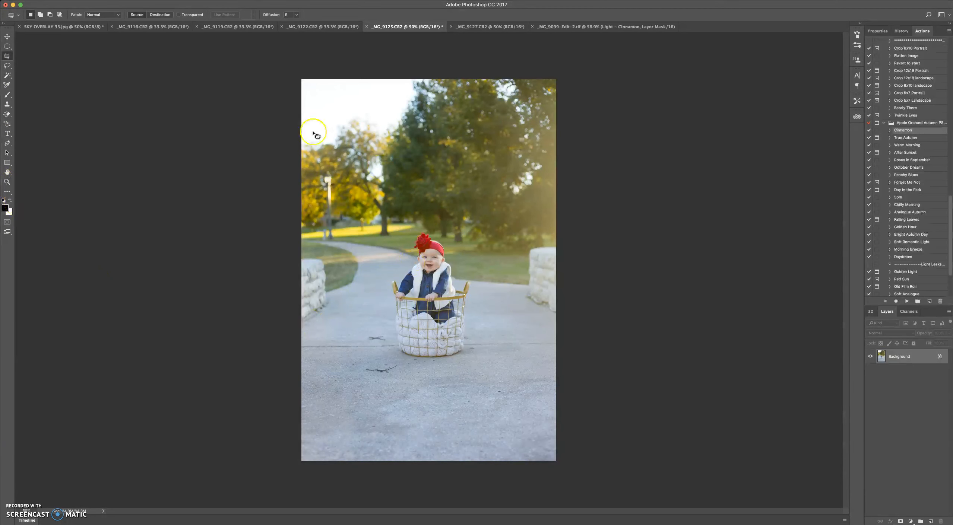
left_click(8, 182)
left_click_drag(427, 301, 454, 126)
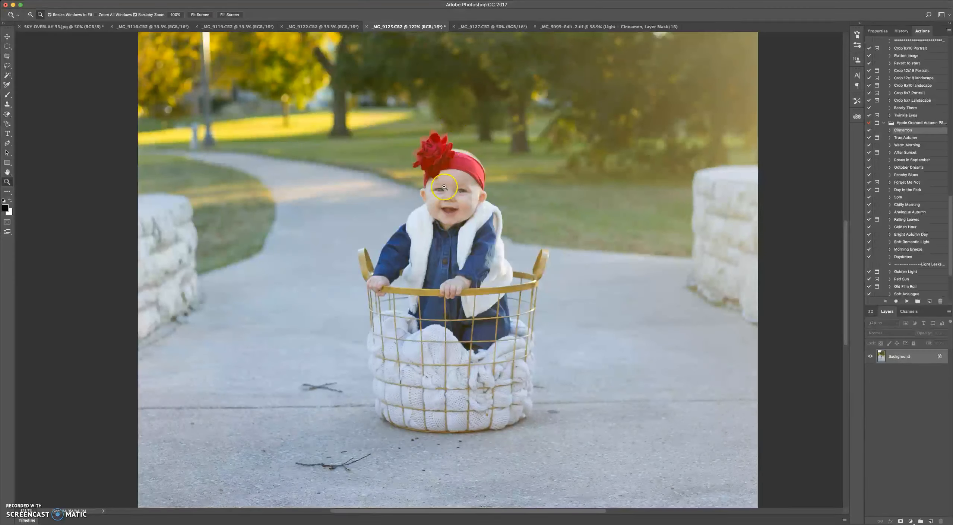
left_click_drag(468, 296, 448, 243)
left_click(7, 55)
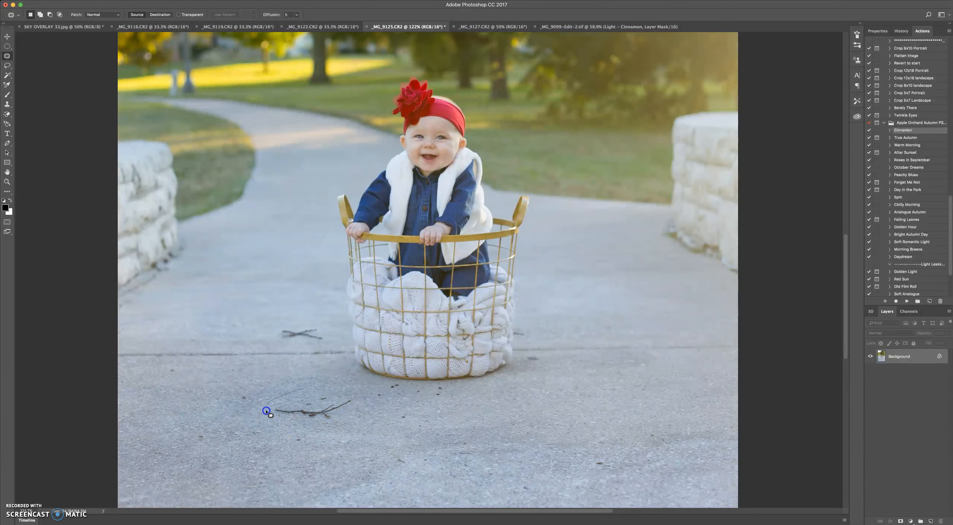
left_click_drag(310, 388, 557, 410)
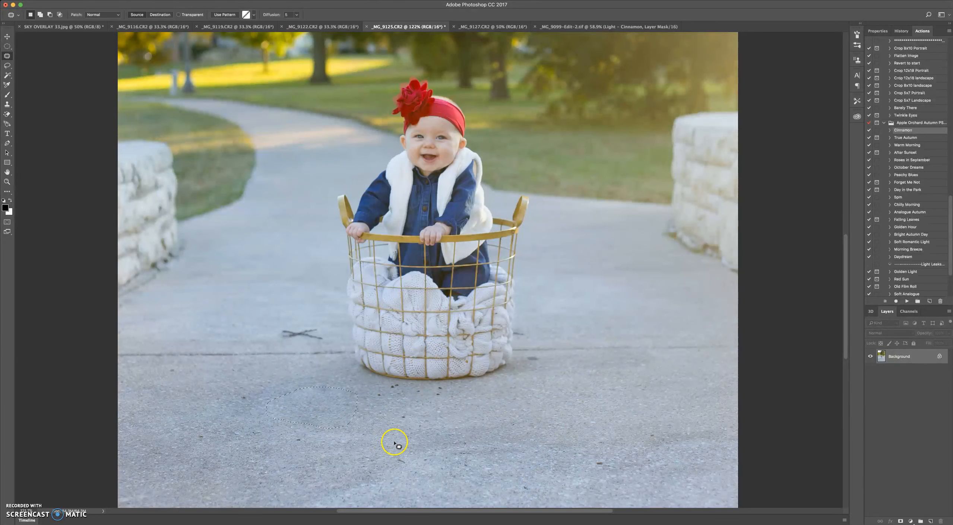
mouse_move(339, 388)
left_mouse_down()
mouse_move(293, 382)
mouse_move(319, 397)
mouse_move(336, 381)
left_mouse_up()
left_click_drag(221, 393, 220, 393)
key("cmd+d")
key("super+d")
Patch two small blemished areas on the pavement below where the large twig lay, deselecting after each
left_click_drag(290, 444, 339, 449)
key("super+d")
mouse_move(205, 433)
left_mouse_down()
mouse_move(194, 436)
mouse_move(246, 441)
left_mouse_up()
key("super+d")
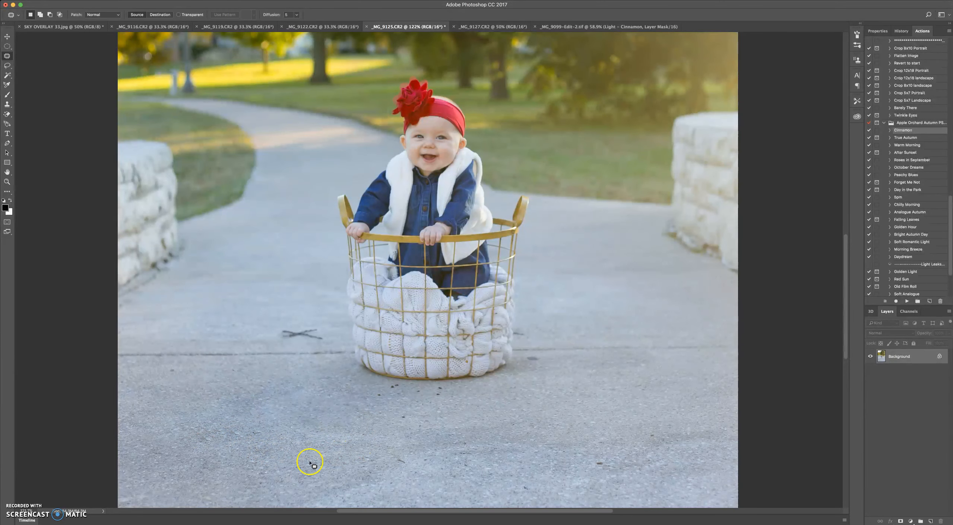
Patch out a small mark on the lower pavement, debris at the basket's front edge and the twig left of the basket
left_click_drag(406, 468, 397, 467)
key("super+d")
left_click_drag(390, 388, 367, 394)
key("super+d")
left_click_drag(294, 334, 259, 338)
key("super+d")
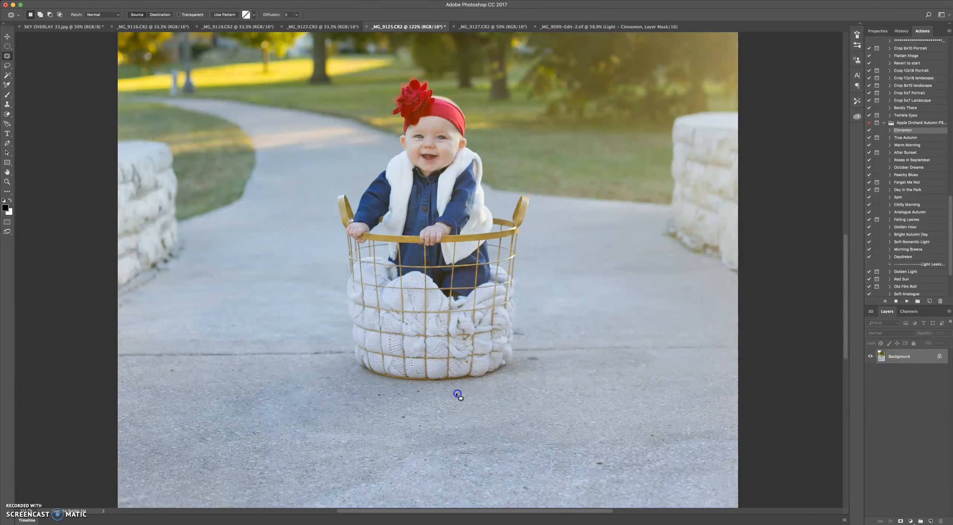
Patch away the remaining specks in front of the basket and the small mark just right of its base
mouse_move(415, 390)
left_mouse_down()
mouse_move(432, 393)
mouse_move(386, 397)
left_mouse_up()
left_click_drag(382, 396, 365, 398)
mouse_move(410, 418)
left_mouse_down()
mouse_move(401, 412)
mouse_move(410, 417)
left_mouse_up()
mouse_move(404, 417)
left_mouse_down()
mouse_move(385, 418)
mouse_move(434, 429)
left_mouse_up()
key("super+d")
left_click_drag(553, 336, 554, 336)
left_click(566, 313)
Try patching the tip of the left basket handle with nearby pavement, undo the patch and deselect
left_click_drag(354, 191, 323, 193)
left_click(311, 256)
left_click(317, 154)
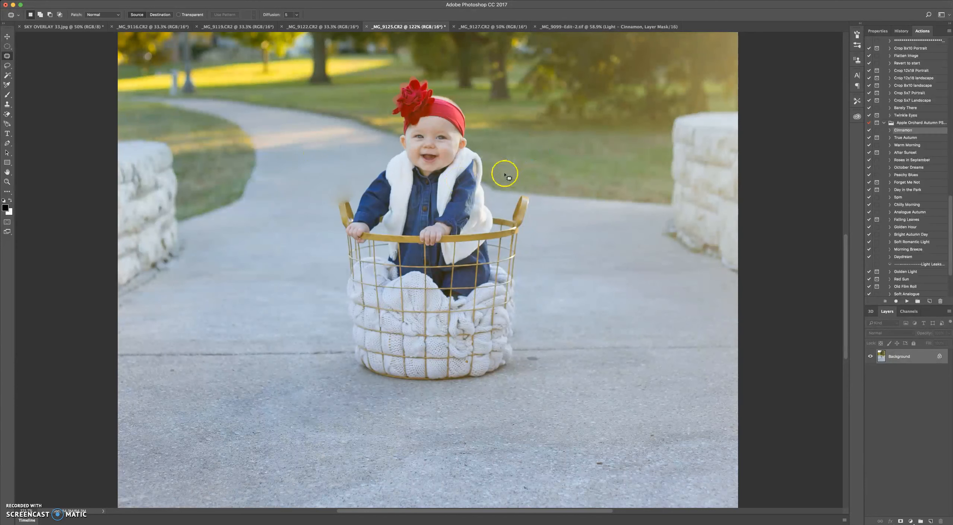
key("ctrl+z")
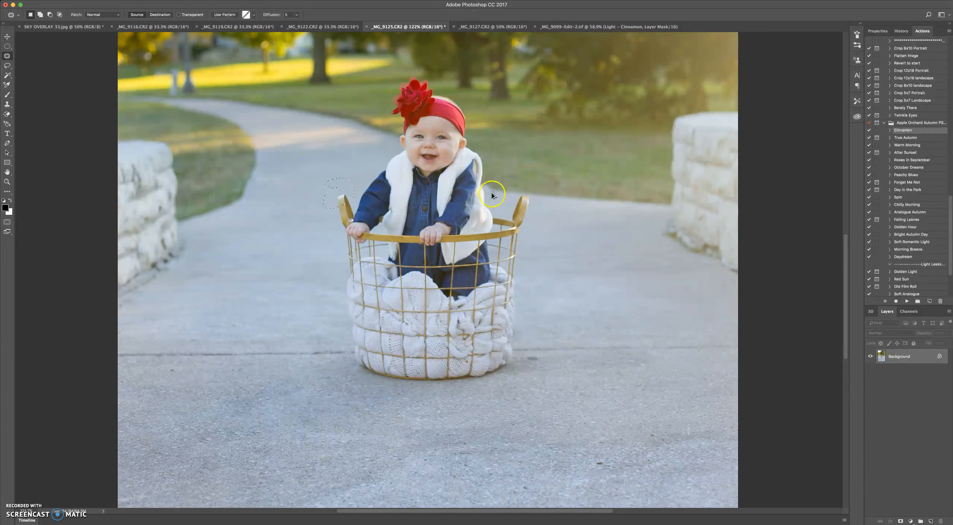
left_click(499, 200)
Patch out the dark specks on the open pavement in front of the basket, toward the photo's lower right
mouse_move(540, 373)
left_mouse_down()
mouse_move(541, 351)
mouse_move(523, 361)
mouse_move(554, 370)
mouse_move(542, 357)
mouse_move(528, 364)
mouse_move(560, 359)
left_mouse_up()
left_click(576, 331)
left_click_drag(548, 313, 546, 307)
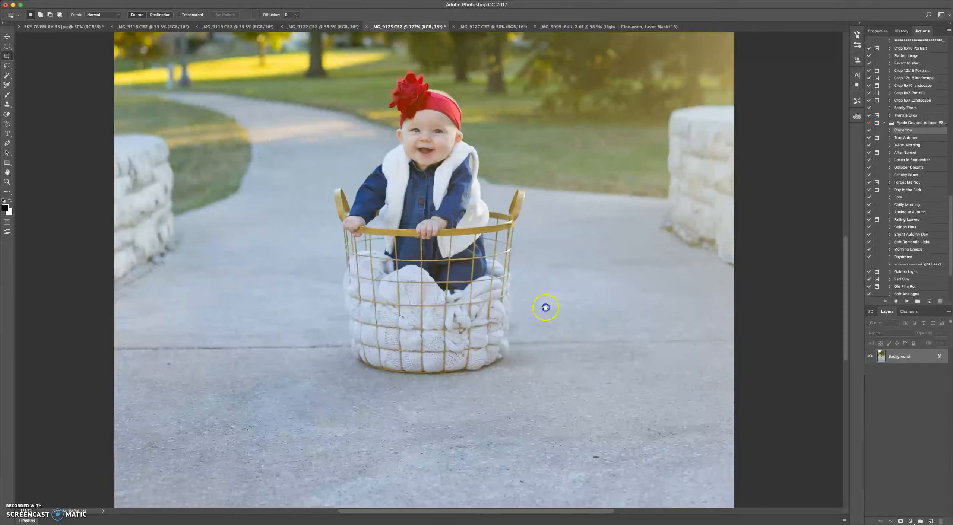
scroll(545, 307, "down", 5)
scroll(545, 307, "right", 2)
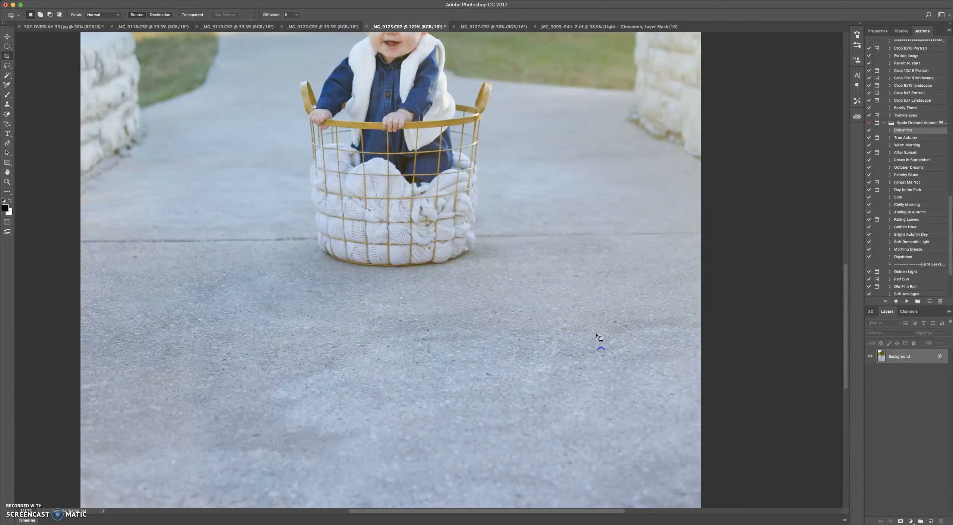
scroll(520, 372, "down", 5)
scroll(520, 372, "right", 1)
left_click_drag(512, 377, 513, 389)
left_click_drag(508, 384, 544, 382)
left_click(554, 279)
Patch two more pavement blemishes, one on each side of the foreground, and fit the photo to the screen
mouse_move(247, 321)
left_mouse_down()
mouse_move(230, 315)
mouse_move(256, 322)
left_mouse_up()
left_click_drag(251, 321, 282, 321)
key("super+d")
left_click_drag(592, 205, 589, 206)
left_click_drag(598, 211, 631, 215)
key("super+d")
left_click_drag(562, 273, 697, 450)
mouse_move(532, 262)
left_mouse_down()
mouse_move(479, 314)
mouse_move(569, 328)
mouse_move(549, 321)
mouse_move(504, 348)
mouse_move(494, 376)
mouse_move(464, 364)
left_mouse_up()
left_click(7, 173)
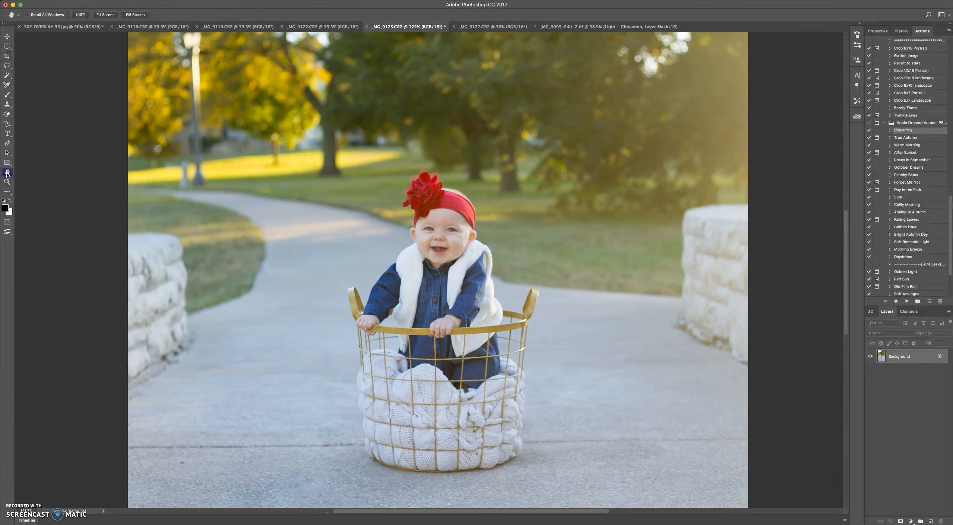
double_click(7, 174)
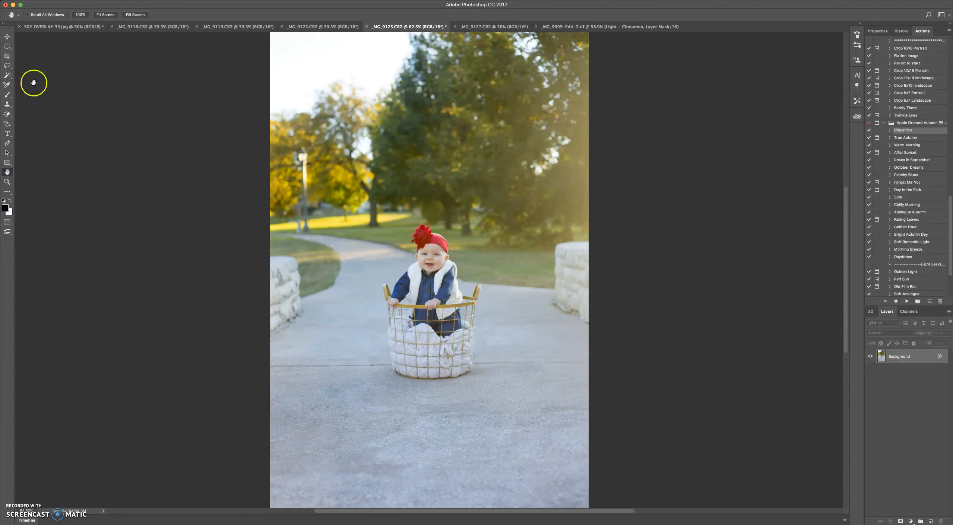
Select the baby's red flower and headband with the Magic Wand at a tolerance of 32
left_click(7, 76)
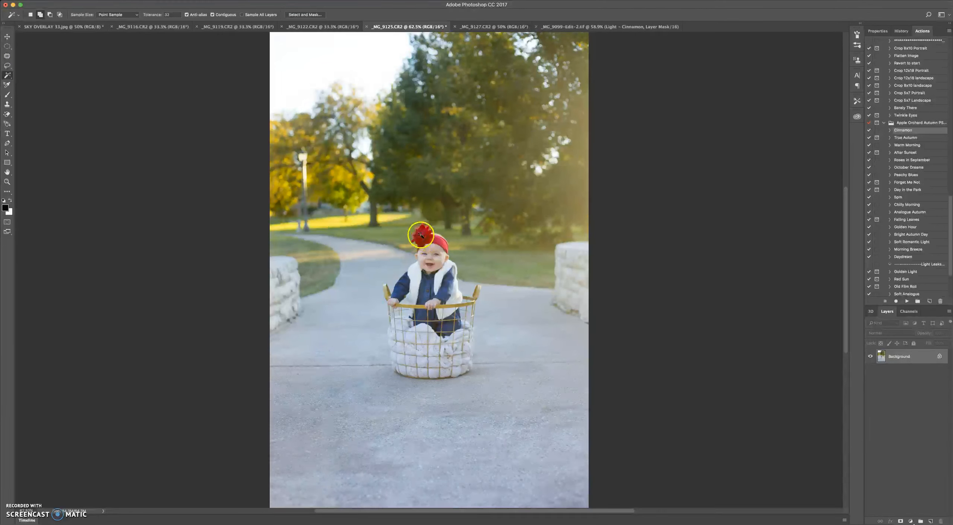
left_click(7, 182)
left_click_drag(420, 285, 449, 307)
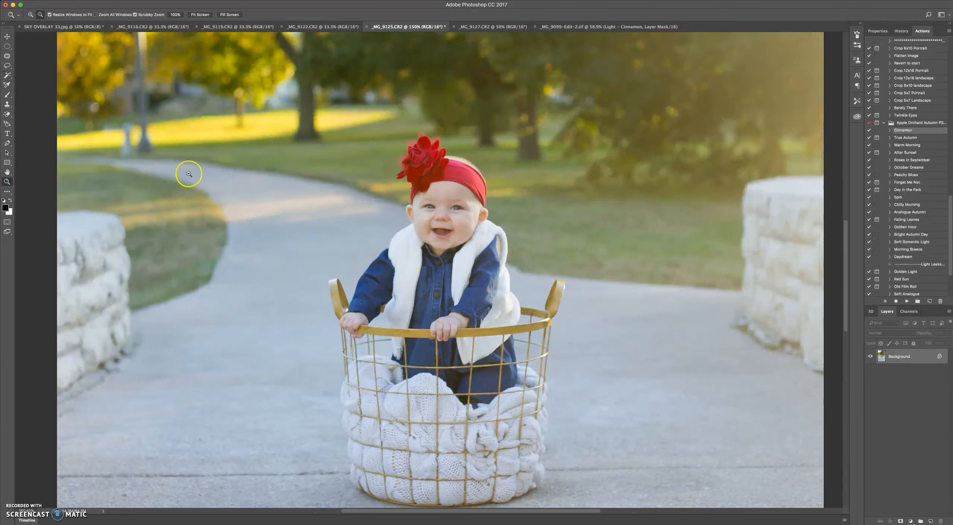
left_click(8, 76)
left_click(7, 78)
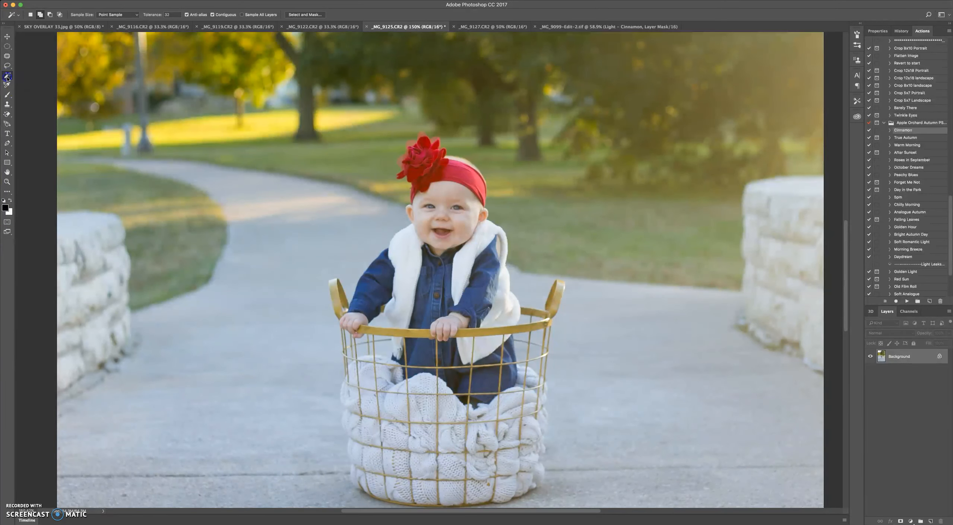
left_click(414, 151)
left_click(431, 171)
left_click(23, 504)
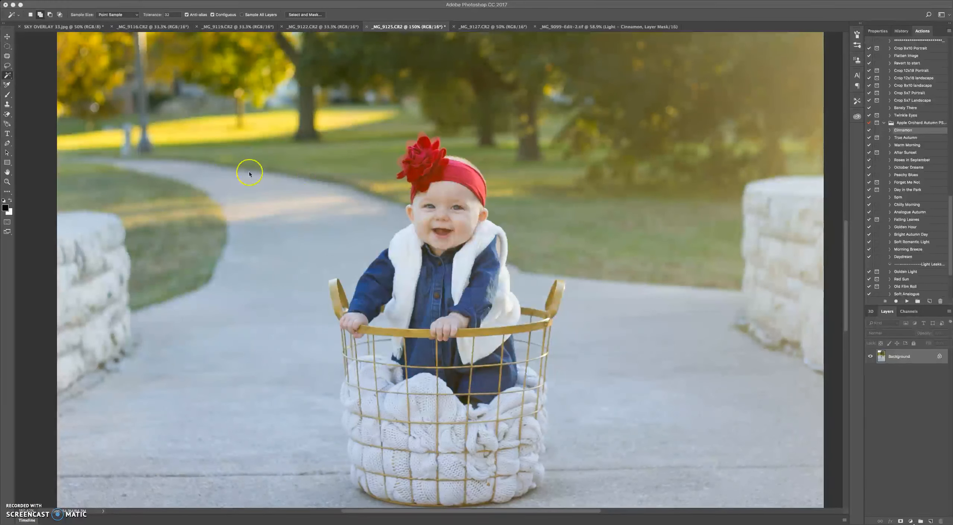
left_click(427, 165)
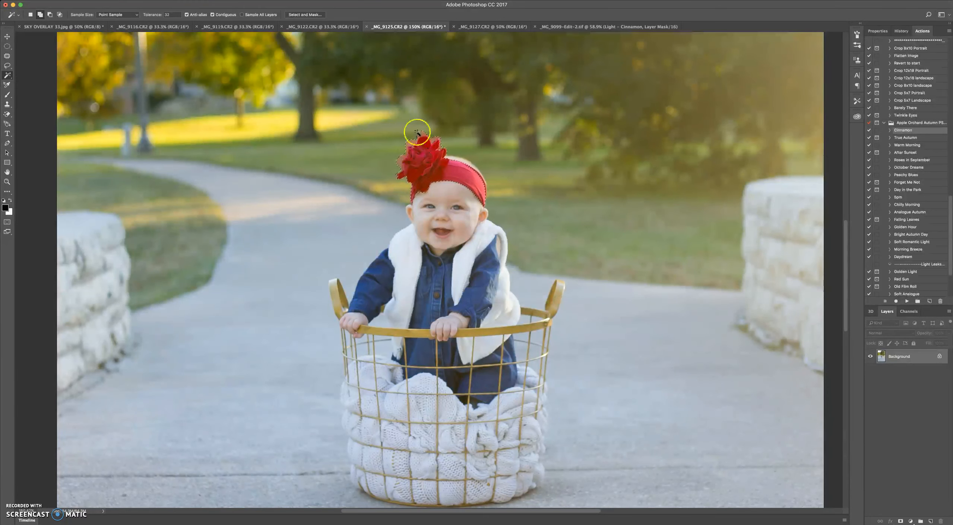
Set the Magic Wand to intersect with the current selection and sample the headband's edge just below the flower
left_click(7, 182)
left_click(420, 162)
left_click_drag(420, 162, 449, 193)
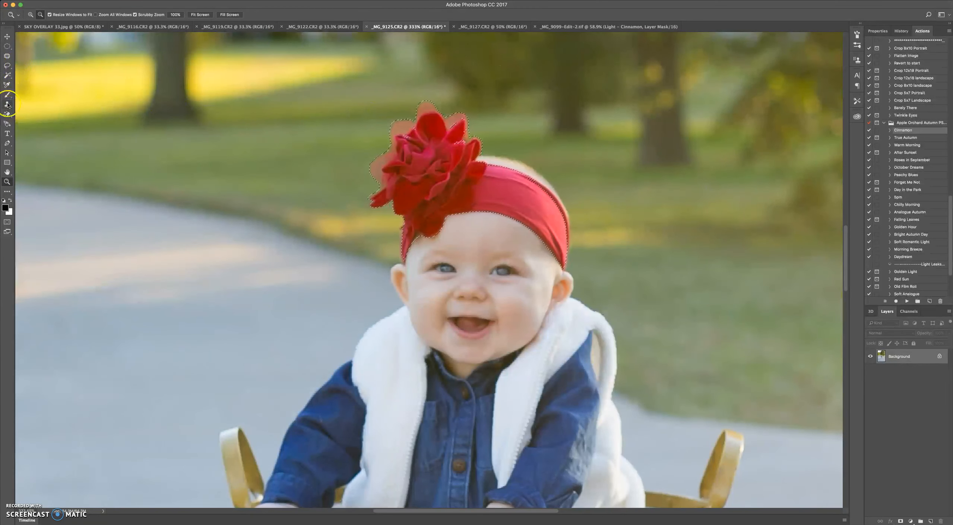
left_click(7, 75)
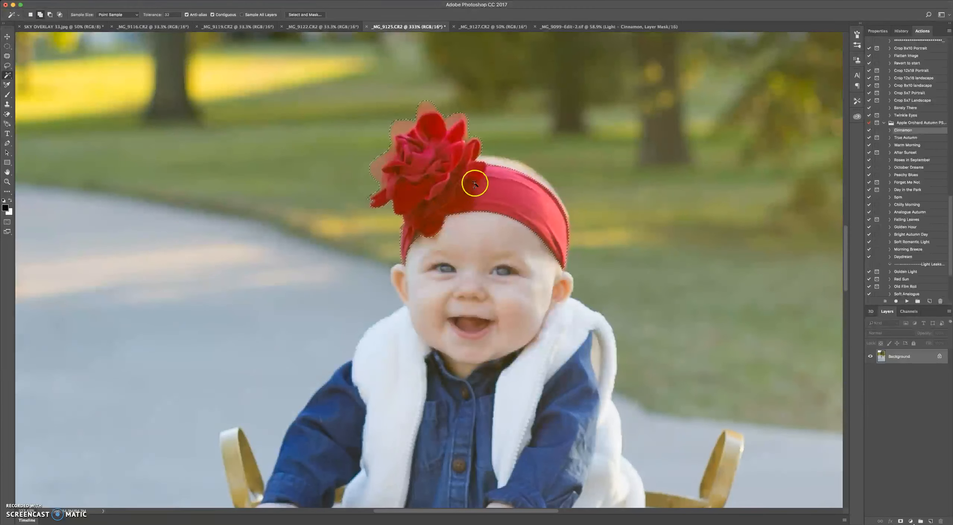
key("z")
left_click_drag(522, 207, 548, 230)
key("z")
left_click(7, 75)
left_click(59, 15)
left_click(307, 268)
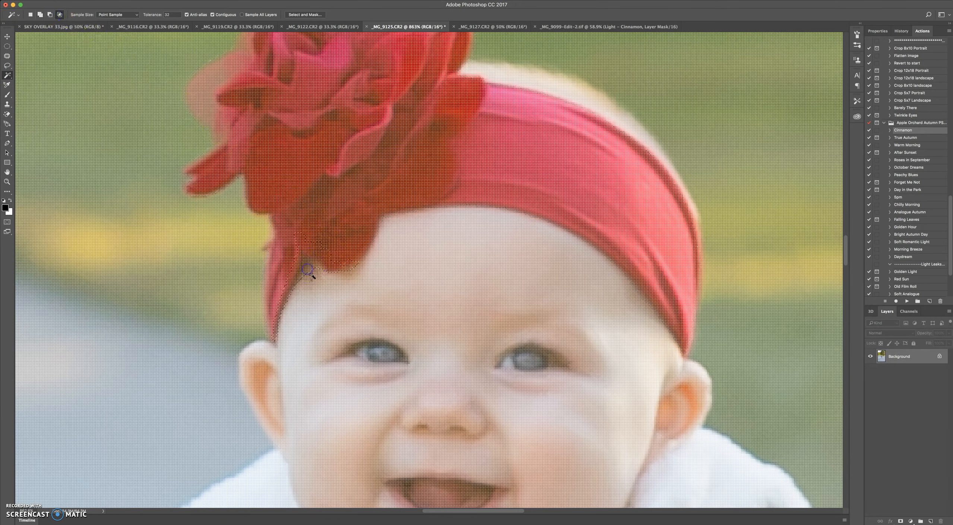
Alternate the Magic Wand between subtract and add modes to refine the headband selection below the flower, finishing in add mode
key("h")
left_click(307, 268, "alt")
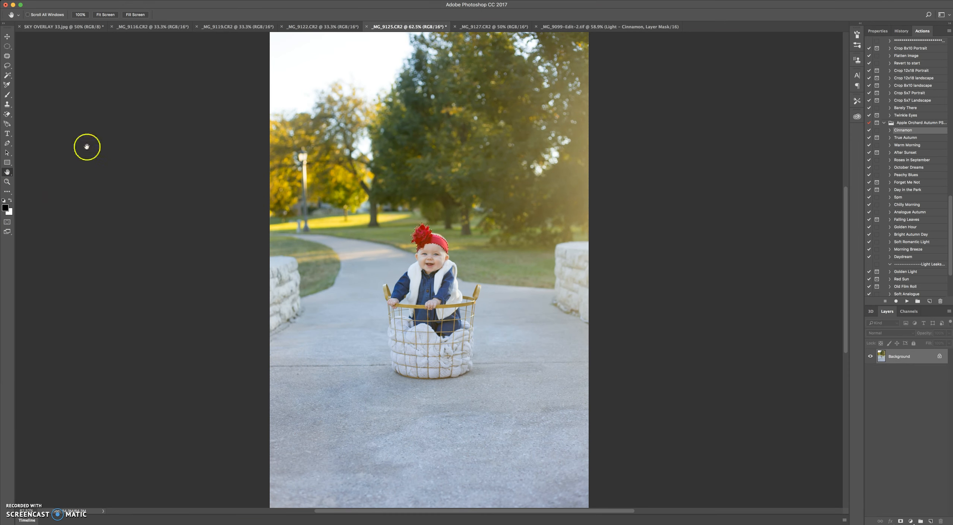
left_click(419, 259, "super")
left_click(7, 76)
left_click(50, 15)
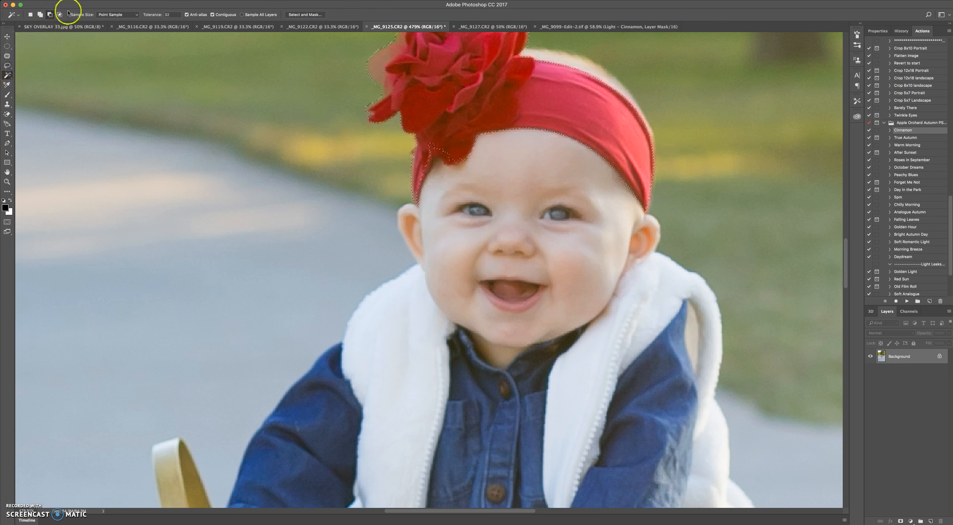
left_click(40, 15)
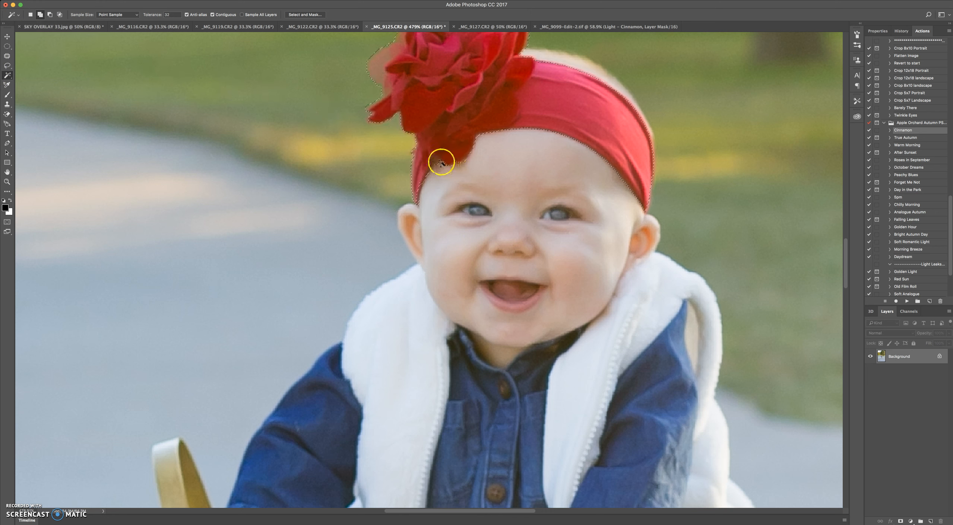
left_click(49, 15)
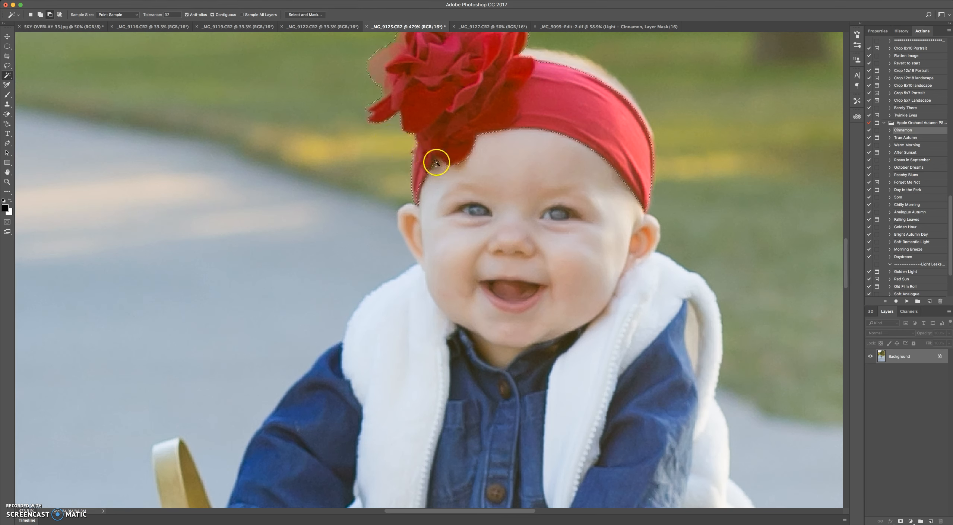
left_click(40, 14)
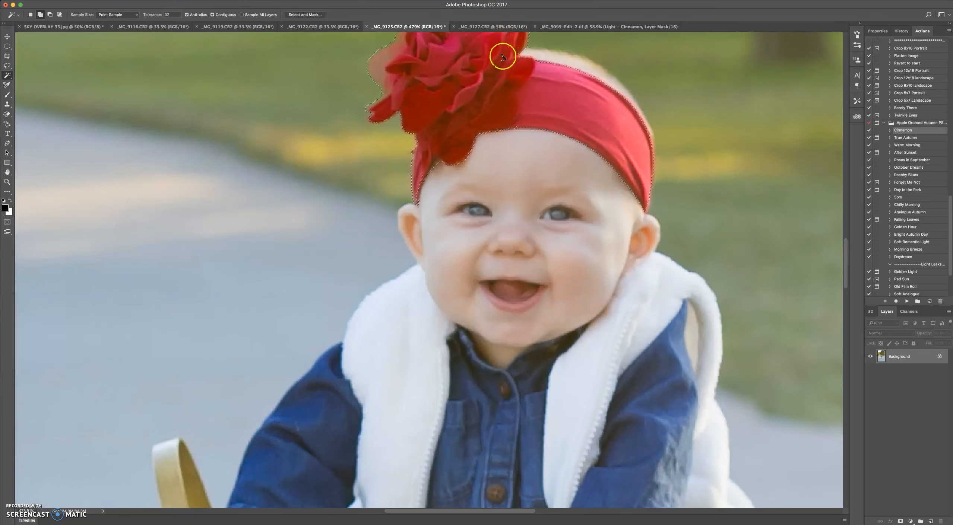
left_click_drag(503, 169, 463, 234)
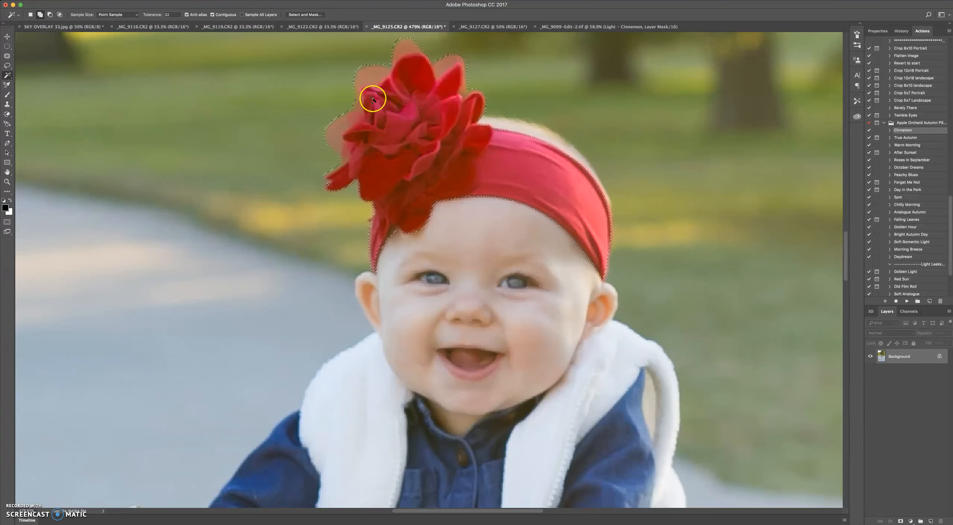
Move the selected flower and headband off the baby's head with the Move tool, and undo the move
left_click(7, 36)
left_click_drag(385, 145, 280, 238)
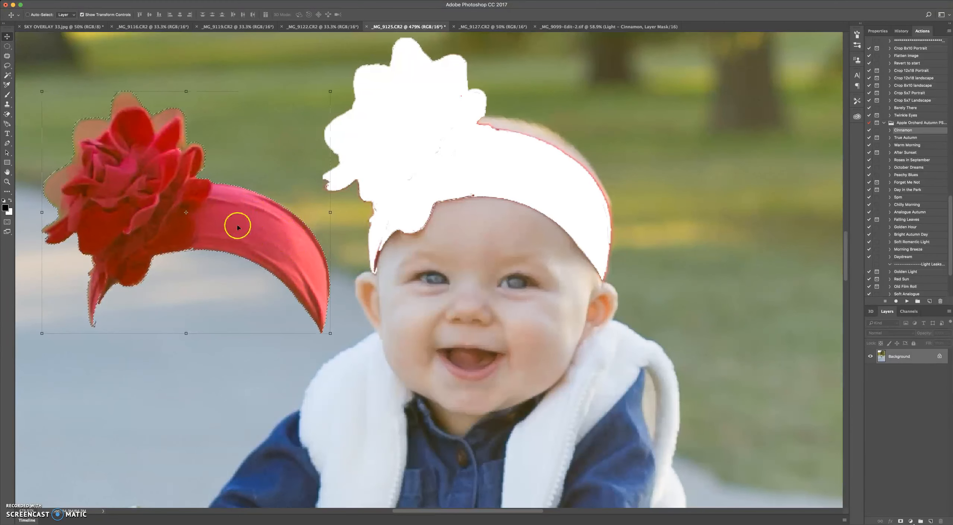
left_click_drag(208, 197, 500, 141)
key("super+z")
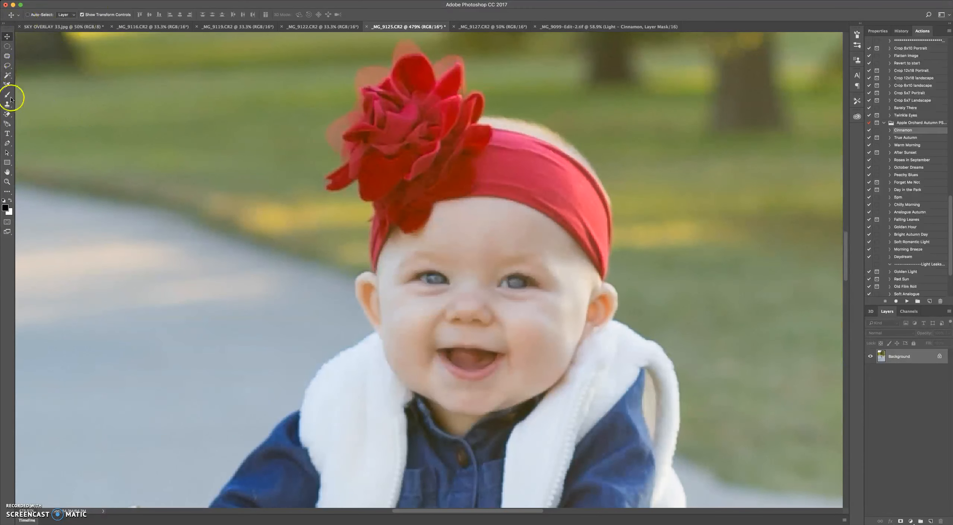
Select the baby's red flower and headband with the Quick Selection tool, including the outer petals
left_click_drag(7, 75, 34, 78)
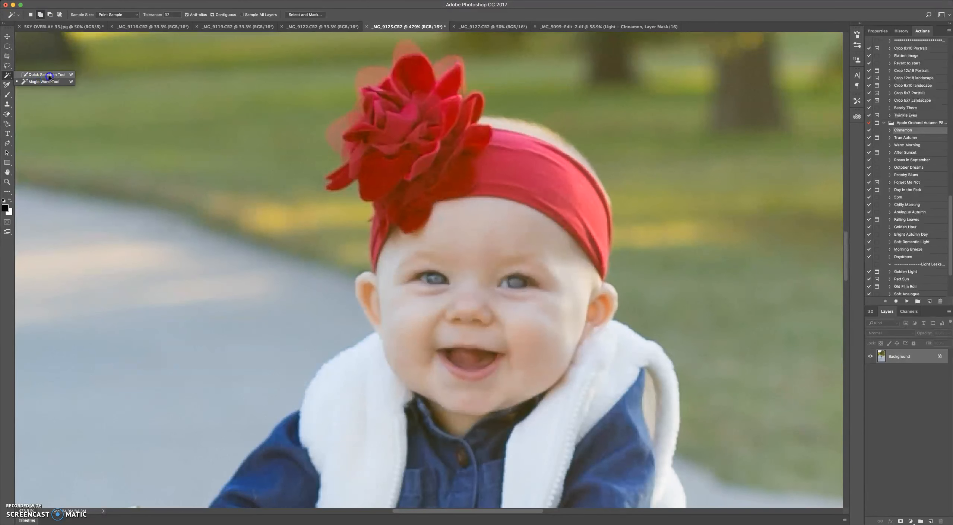
left_click(50, 76)
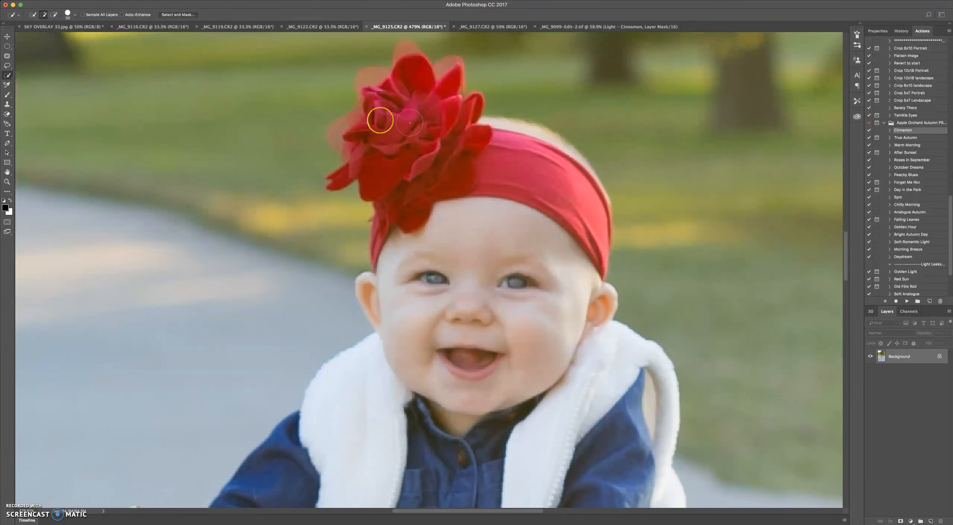
right_click(7, 75)
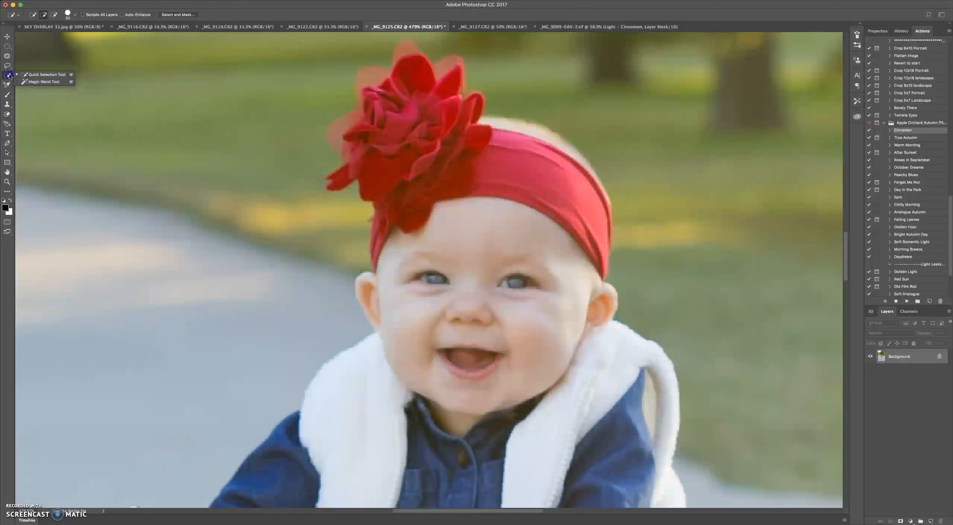
left_click(47, 76)
mouse_move(445, 109)
left_mouse_down()
mouse_move(418, 88)
mouse_move(389, 151)
mouse_move(630, 192)
left_mouse_up()
mouse_move(334, 127)
left_mouse_down()
mouse_move(367, 114)
mouse_move(379, 84)
mouse_move(365, 85)
mouse_move(371, 79)
mouse_move(412, 63)
left_mouse_up()
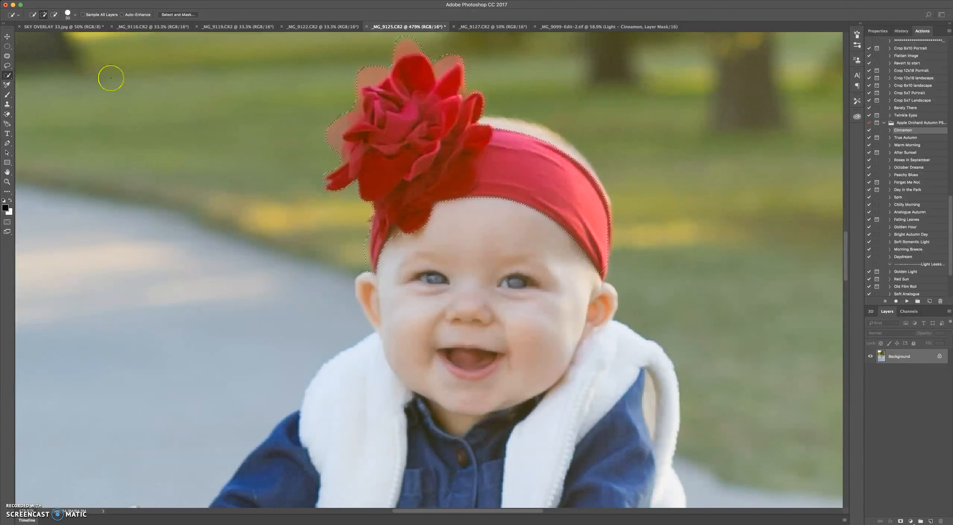
Subtract the small background gap between the flower's petals from the selection with the Quick Selection tool
left_click(54, 14)
left_click(6, 181)
left_click_drag(448, 80, 471, 95)
left_click_drag(485, 143, 484, 160)
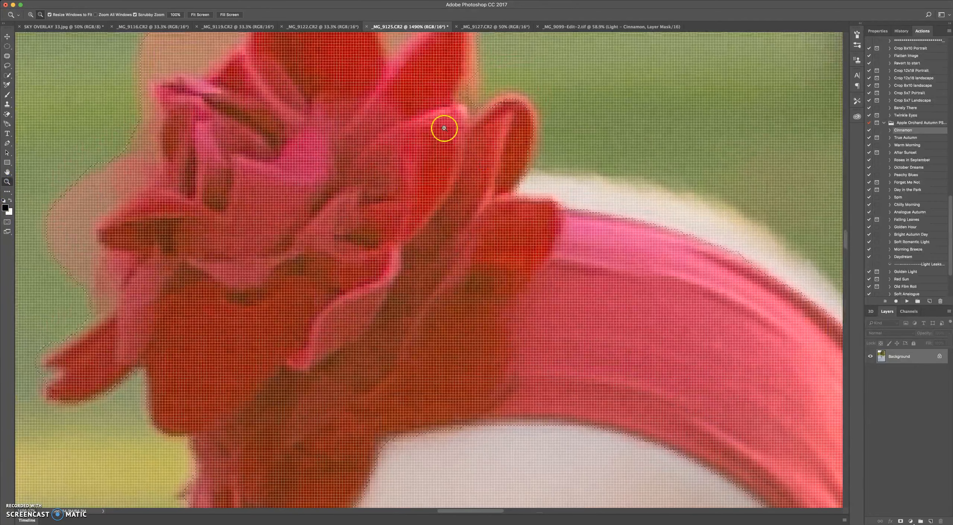
left_click_drag(447, 132, 439, 157)
left_click(8, 76)
left_click(51, 75)
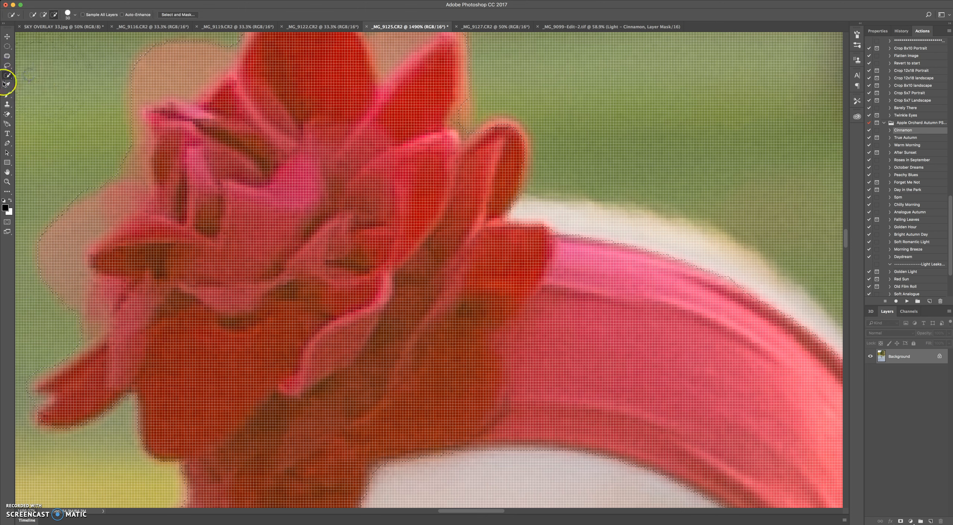
right_click(411, 154)
left_click(465, 151)
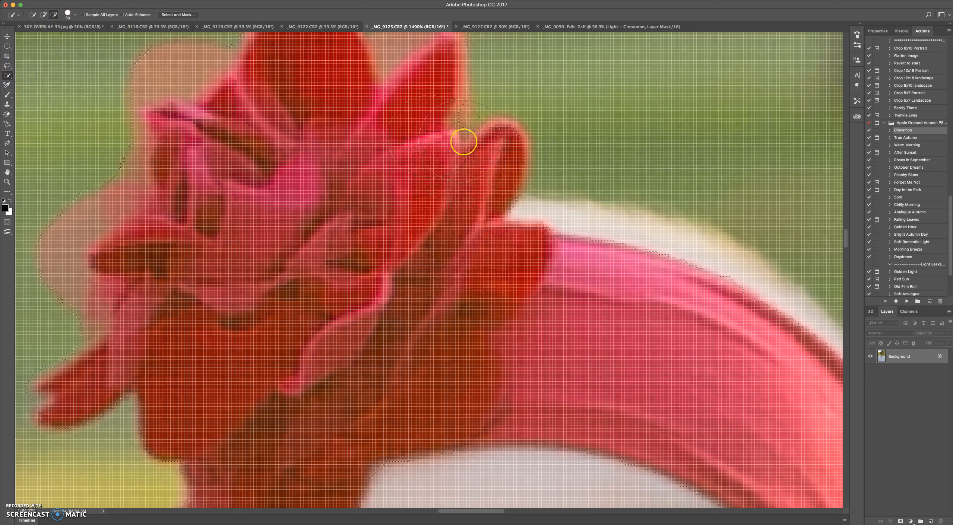
left_click_drag(454, 131, 466, 118)
Brush the flower's petals back into the selection with the Quick Selection tool in add mode
left_click(43, 14)
mouse_move(416, 161)
left_mouse_down()
mouse_move(405, 149)
mouse_move(439, 106)
mouse_move(444, 130)
mouse_move(464, 146)
mouse_move(472, 80)
left_mouse_up()
left_click_drag(361, 213, 439, 45)
double_click(7, 172)
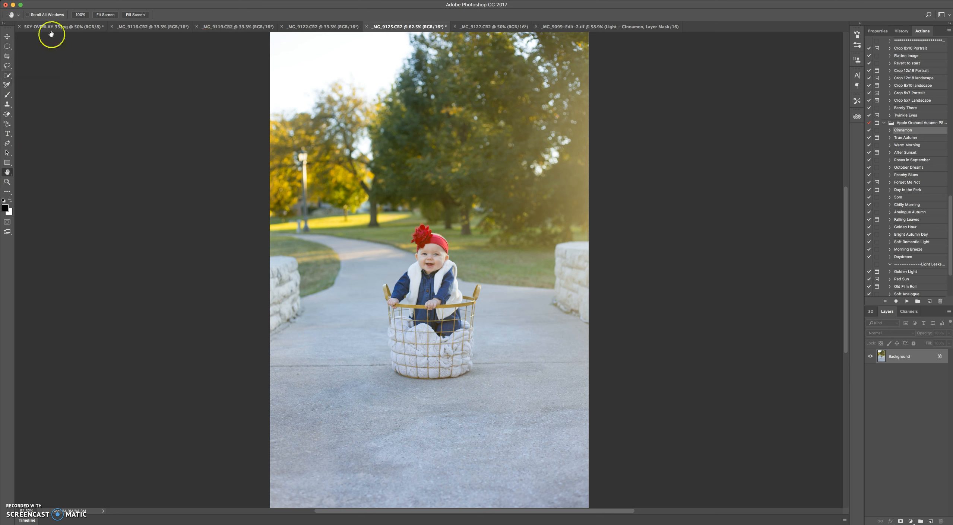
Draw a freehand Lasso selection around the baby's flower and headband, try further freehand selections beside the baby, and deselect
left_click(7, 66)
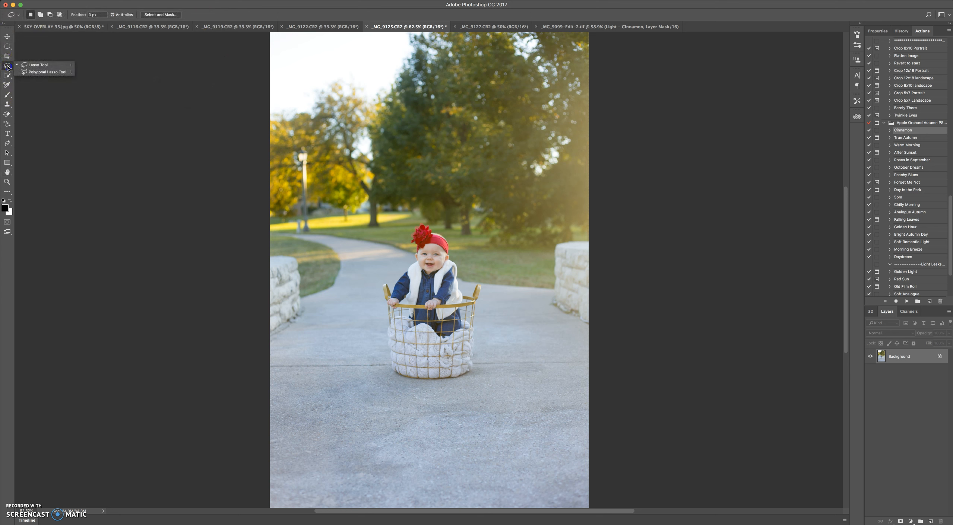
left_click(7, 74)
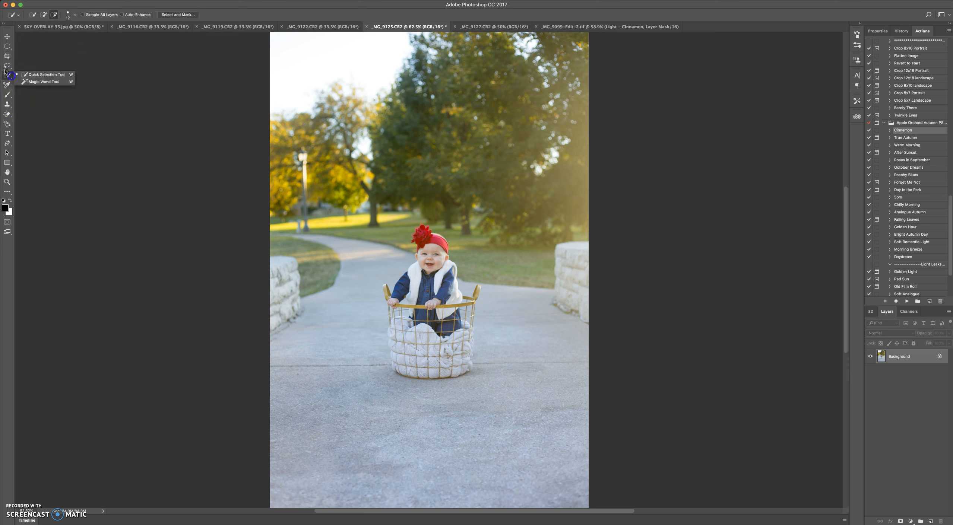
left_click(7, 66)
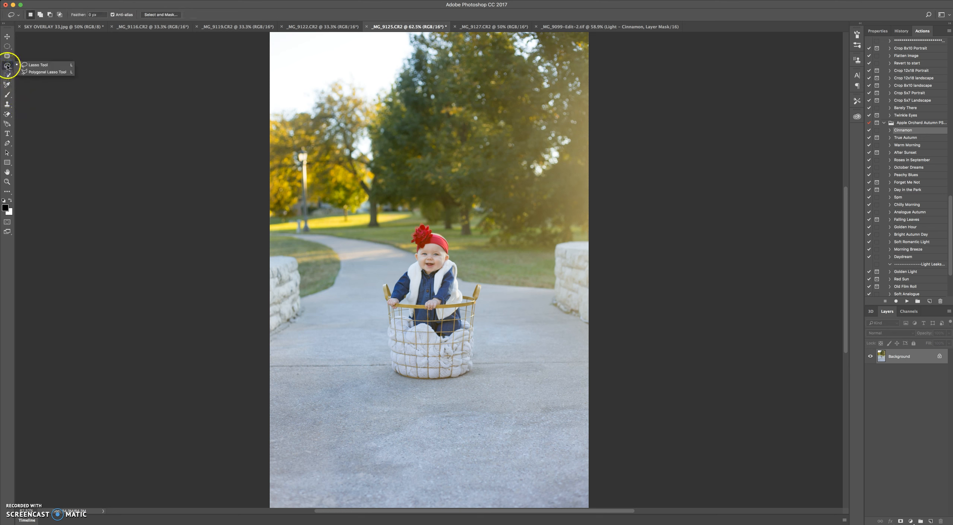
left_click(39, 64)
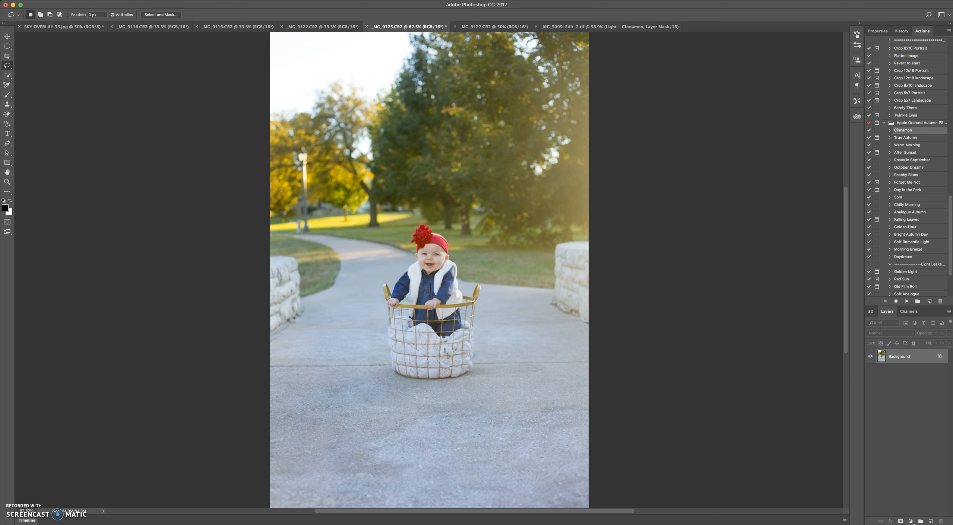
left_click(7, 182)
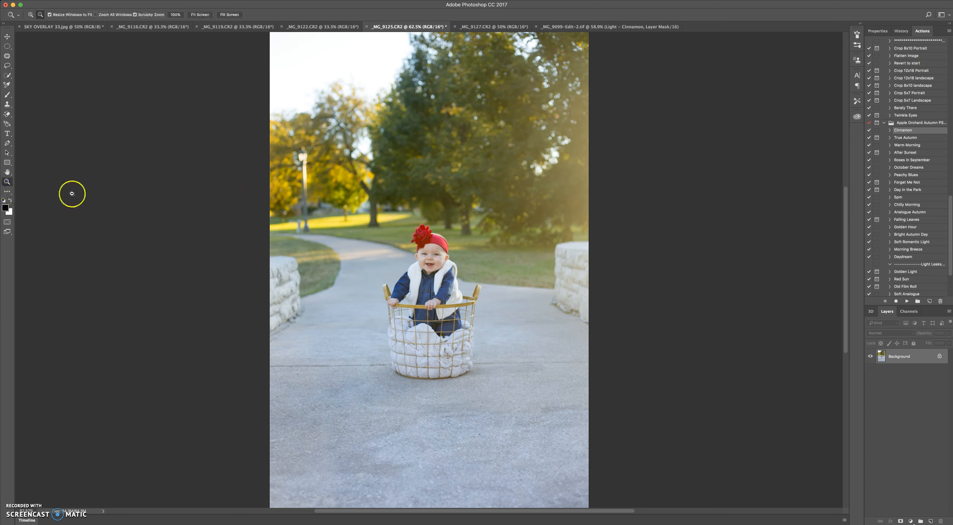
mouse_move(446, 279)
left_mouse_down()
mouse_move(478, 313)
mouse_move(470, 303)
left_mouse_up()
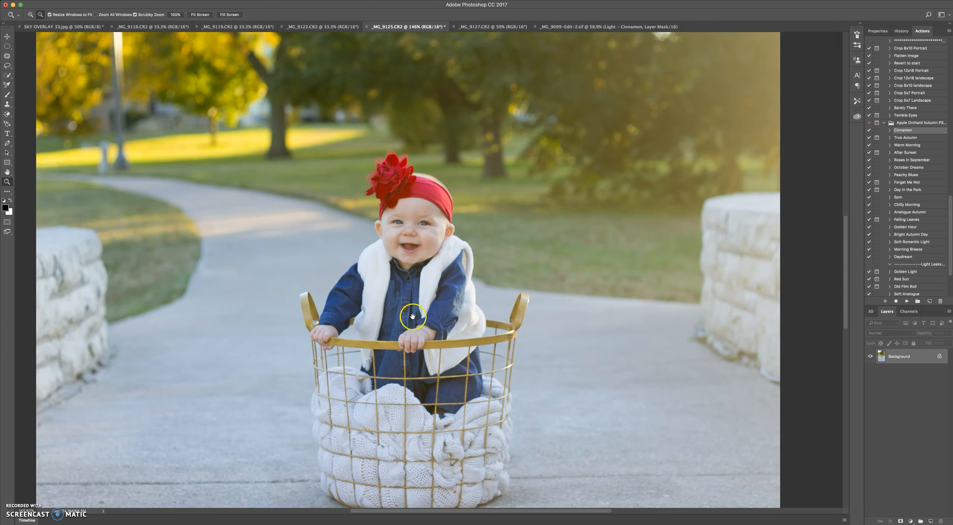
left_click_drag(413, 317, 386, 245)
left_click(11, 67)
mouse_move(388, 87)
left_mouse_down()
mouse_move(342, 93)
mouse_move(347, 150)
mouse_move(369, 132)
mouse_move(401, 136)
mouse_move(421, 150)
mouse_move(438, 143)
mouse_move(414, 103)
mouse_move(376, 77)
left_mouse_up()
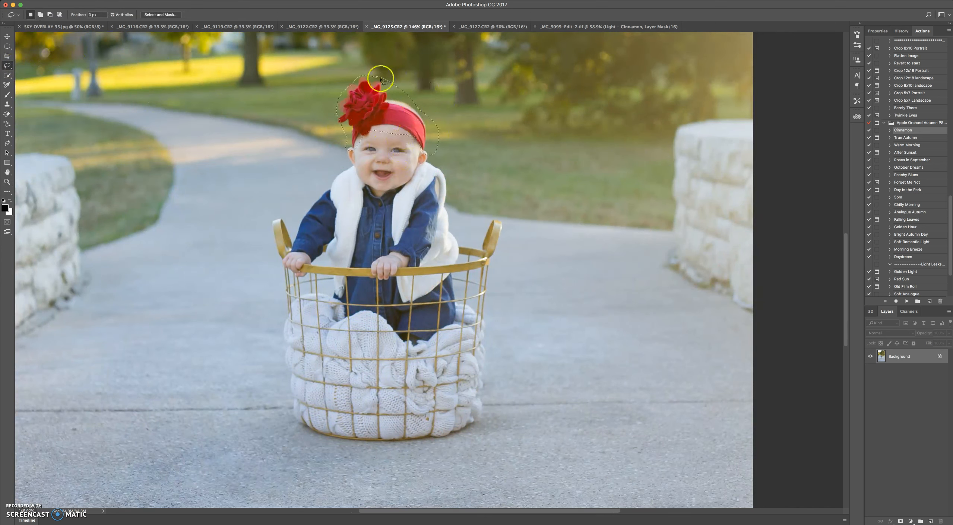
left_click_drag(568, 176, 560, 176)
mouse_move(516, 186)
left_mouse_down()
mouse_move(491, 164)
mouse_move(383, 141)
left_mouse_up()
left_click(188, 173)
Trace a straight-sided Polygonal Lasso outline around the baby and the upper part of the basket, and clear it
left_click(11, 67)
left_click(37, 76)
left_click(362, 110)
left_click_drag(356, 87, 348, 93)
left_click(340, 102)
left_click(338, 163)
left_click(302, 212)
left_click(287, 264)
left_click(297, 326)
left_click(396, 365)
left_click(478, 337)
left_click(516, 272)
left_click(492, 218)
left_click(451, 214)
left_click(452, 158)
left_click(429, 156)
left_click(434, 106)
left_click(393, 92)
left_click(347, 104)
left_click(346, 128)
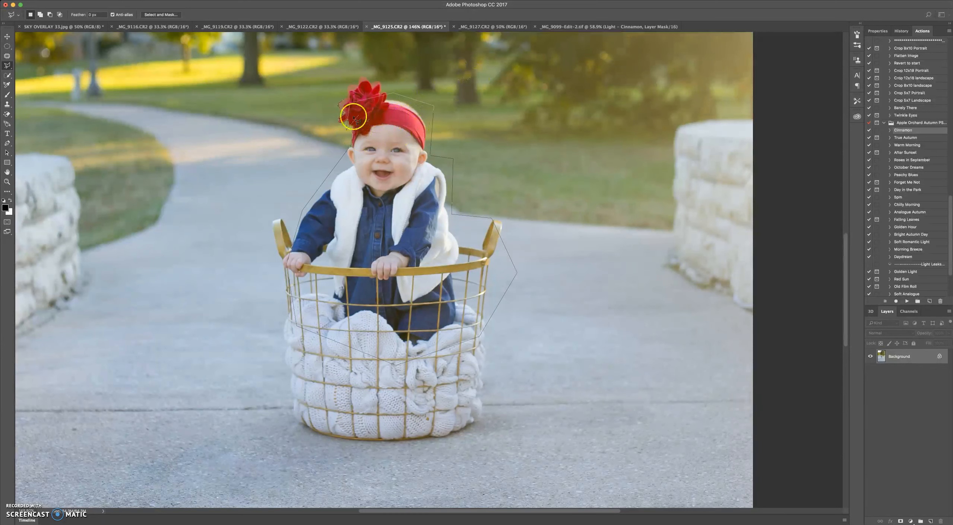
left_click(342, 100)
left_click(342, 100)
left_click(354, 85)
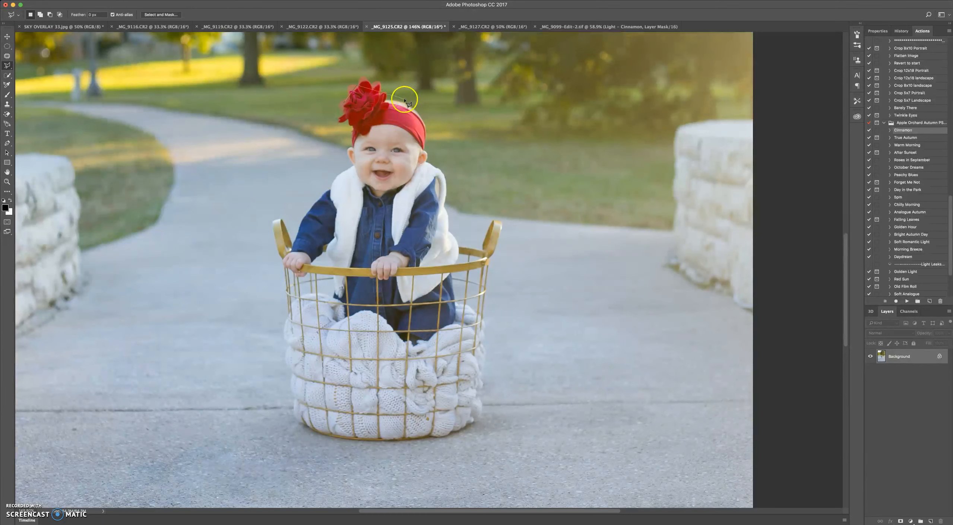
left_click(366, 106, "super")
Trace the edge of the stone wall left of the path with the Polygonal Lasso, and deselect it
mouse_move(98, 230)
left_mouse_down()
mouse_move(348, 213)
mouse_move(270, 214)
left_mouse_up()
left_click(194, 135)
left_click(217, 131)
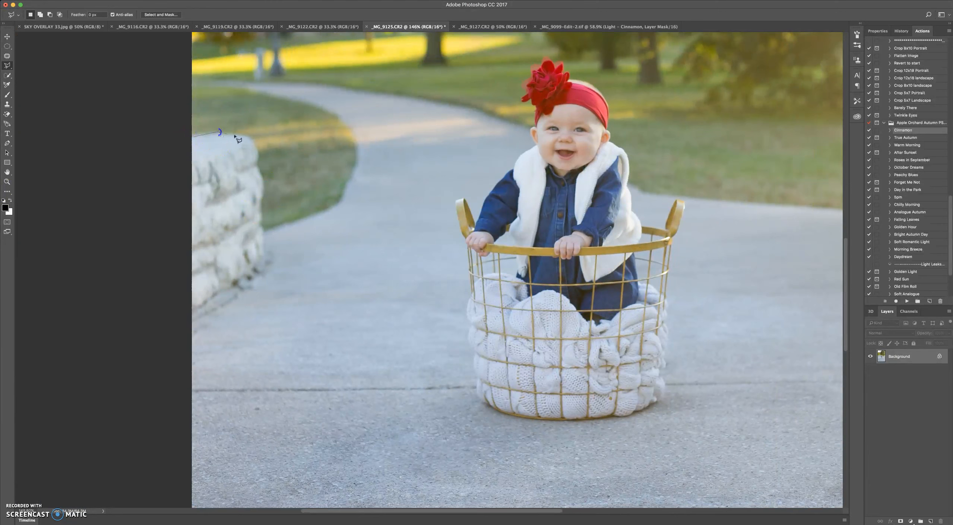
left_click(249, 136)
left_click(258, 152)
left_click(255, 164)
left_click(262, 196)
left_click(260, 205)
double_click(262, 221)
key("super+d")
Paint a black scribble across the trees with the Brush at 100% opacity and 50% flow, and undo it
key("shift+i")
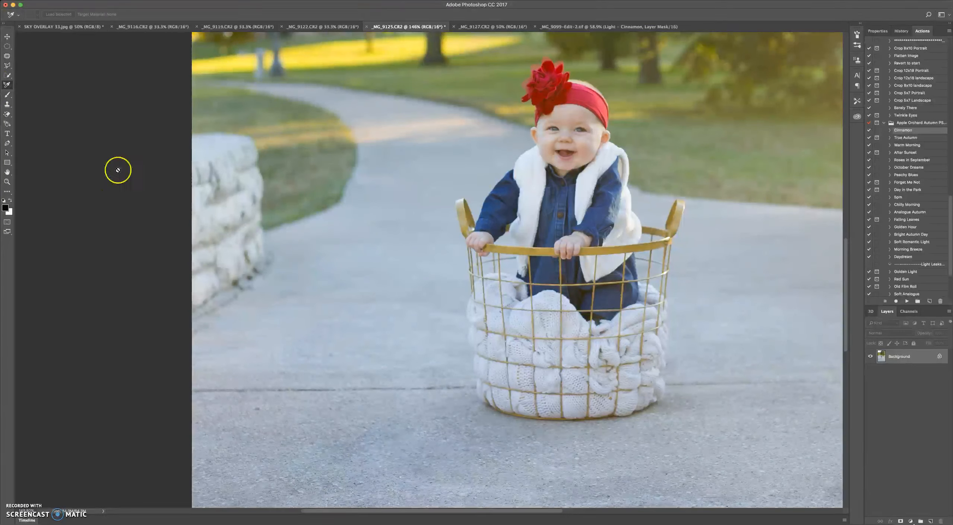
left_click(6, 97)
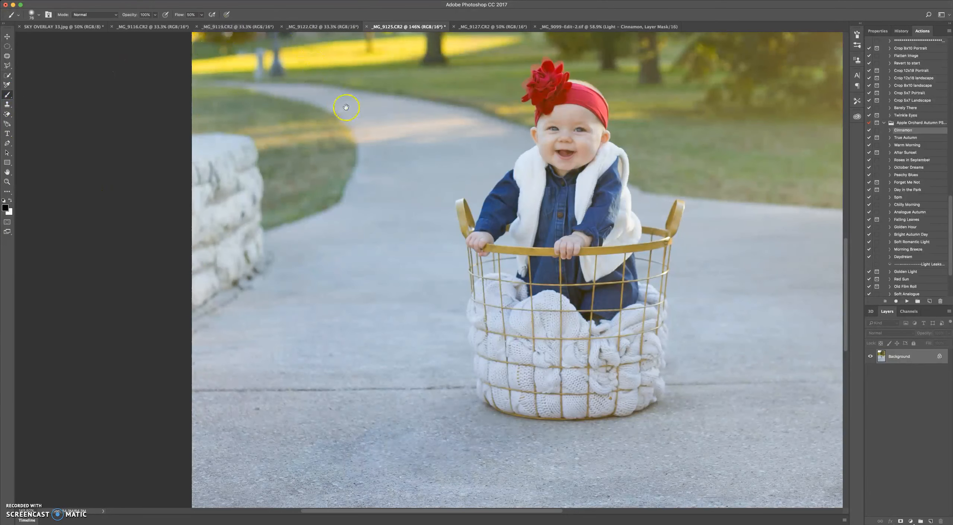
key("space")
left_click_drag(483, 153, 435, 166)
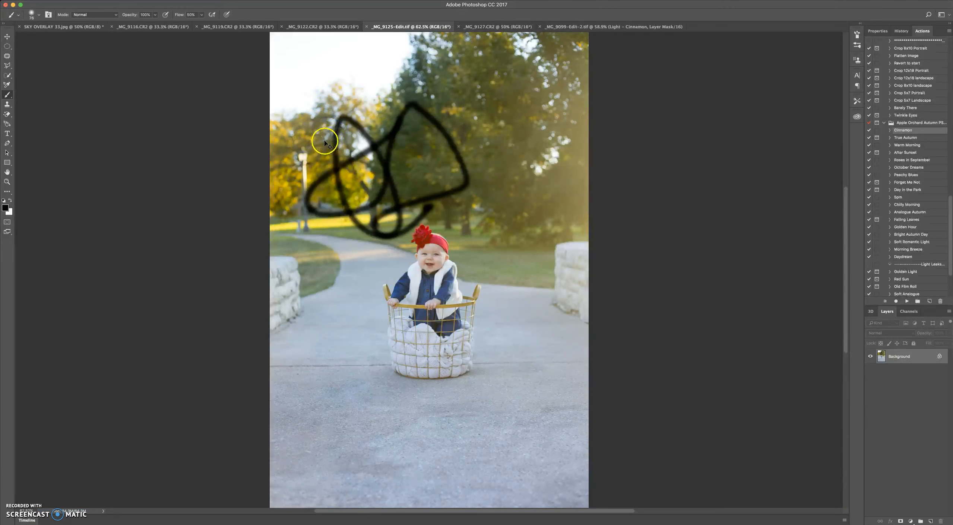
key("super+z")
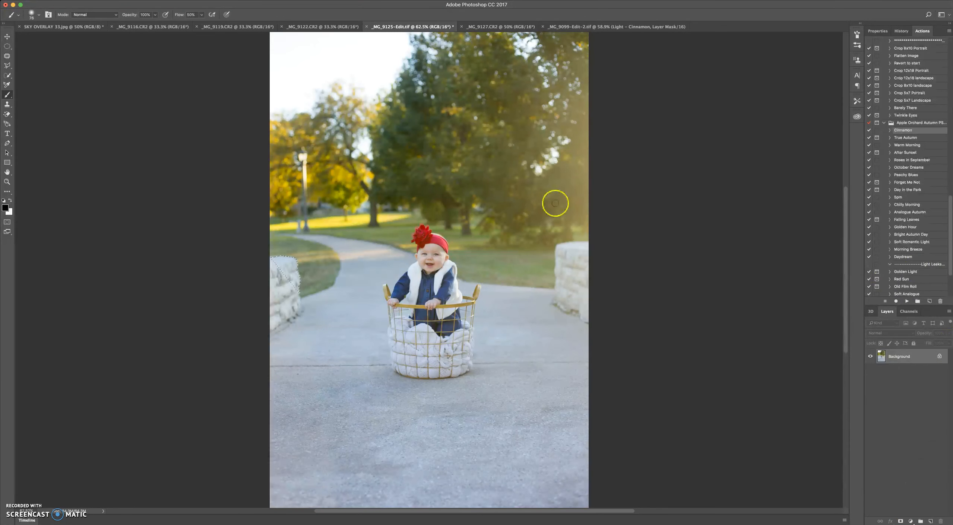
Sample the baby's flower with the Clone Stamp and paint a full copy of the baby and basket over the stone wall and path
key("z")
left_click_drag(417, 244, 457, 260)
left_click_drag(379, 260, 393, 136)
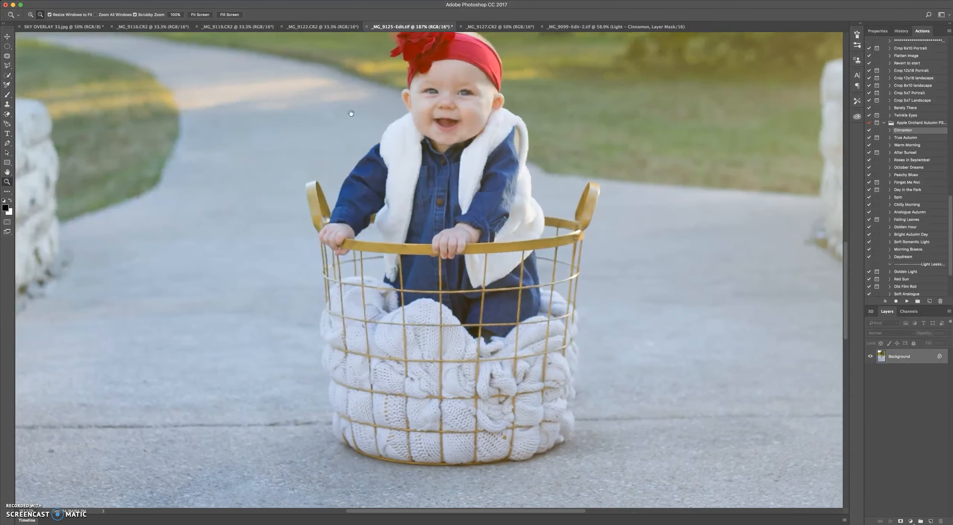
left_click(8, 170)
left_click(7, 104)
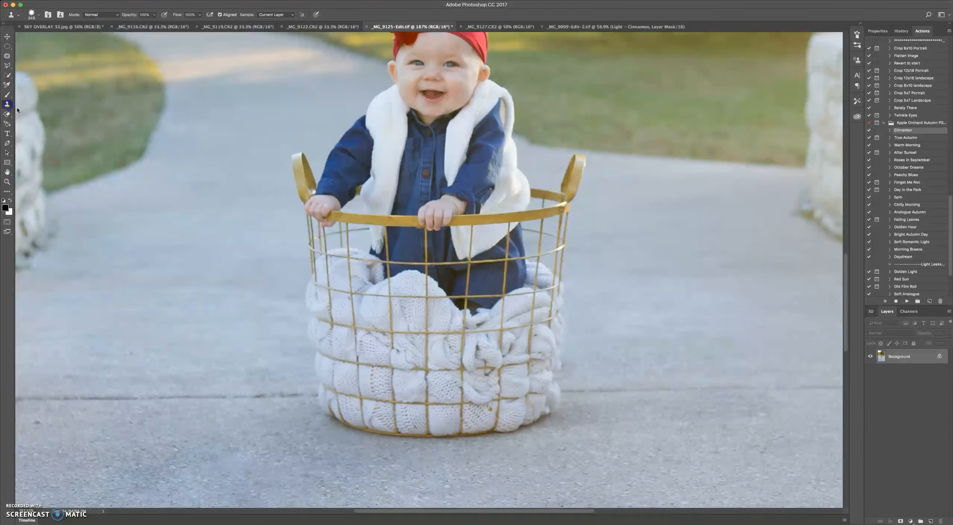
left_click_drag(416, 36, 468, 76)
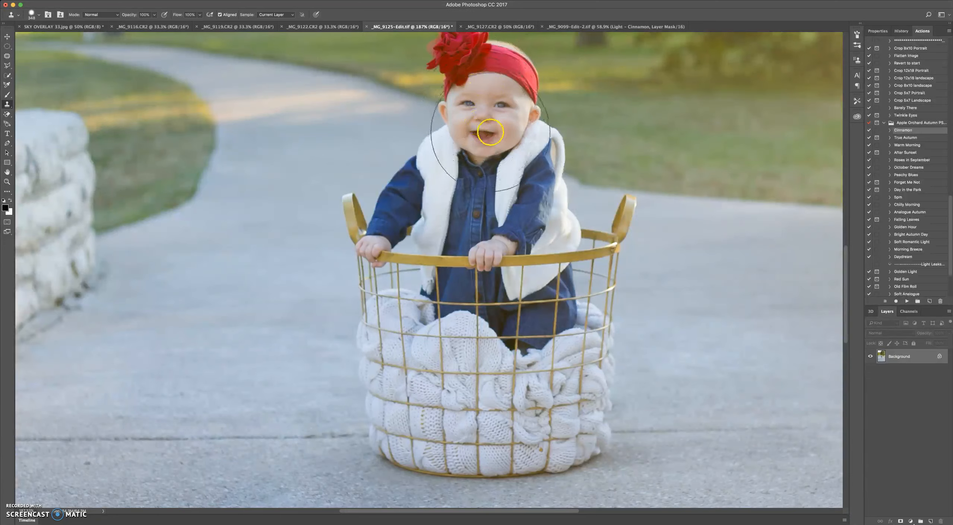
left_click_drag(483, 133, 498, 166)
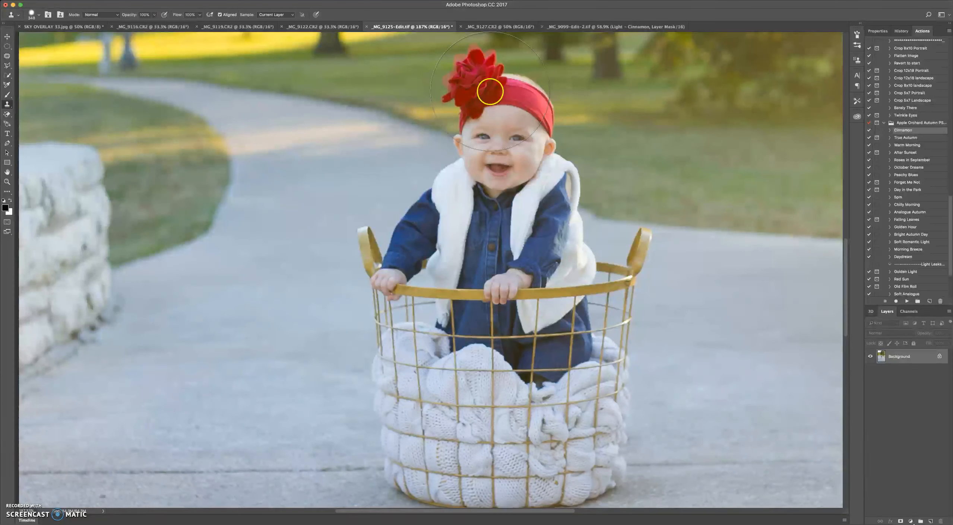
left_click(492, 86, "alt")
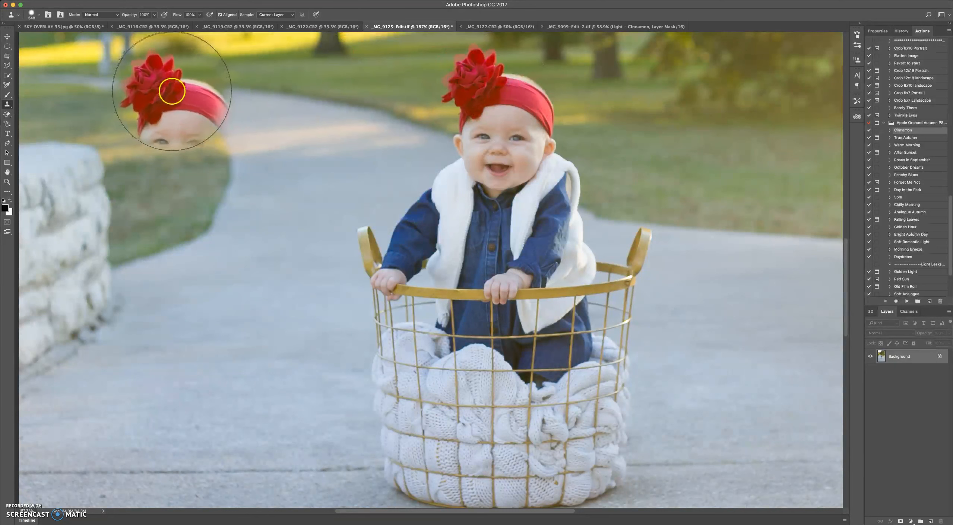
left_click(172, 86)
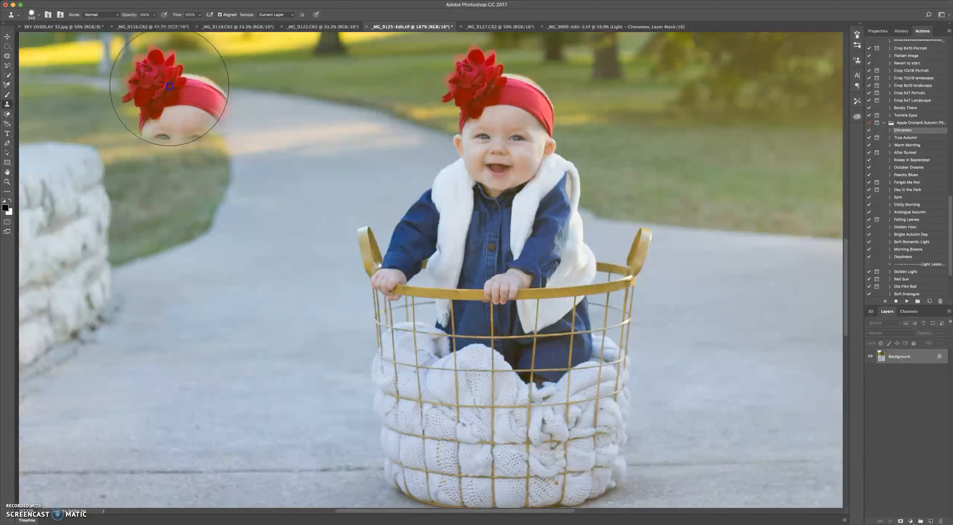
mouse_move(170, 86)
left_mouse_down()
mouse_move(193, 98)
mouse_move(212, 128)
mouse_move(148, 134)
mouse_move(157, 153)
mouse_move(225, 170)
mouse_move(143, 226)
mouse_move(233, 232)
mouse_move(222, 261)
mouse_move(141, 279)
mouse_move(271, 298)
mouse_move(193, 301)
mouse_move(263, 350)
mouse_move(162, 354)
mouse_move(131, 388)
mouse_move(188, 364)
mouse_move(278, 398)
mouse_move(97, 443)
mouse_move(185, 461)
mouse_move(279, 451)
mouse_move(295, 460)
mouse_move(160, 469)
mouse_move(79, 439)
mouse_move(88, 205)
mouse_move(106, 190)
mouse_move(126, 106)
mouse_move(198, 107)
mouse_move(321, 241)
mouse_move(273, 414)
mouse_move(258, 409)
mouse_move(247, 355)
mouse_move(133, 203)
mouse_move(92, 197)
mouse_move(188, 248)
mouse_move(239, 213)
left_mouse_up()
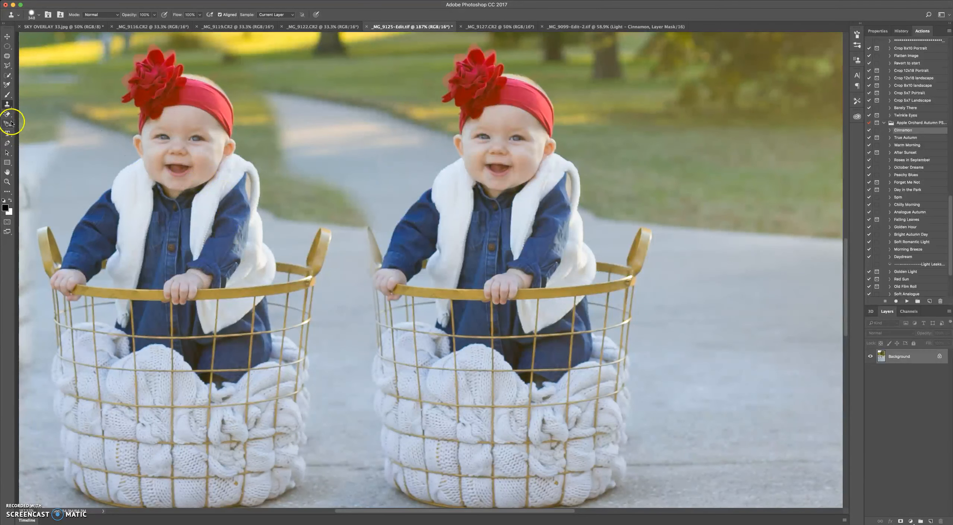
Fit the whole portrait in view and undo the cloned baby and basket
double_click(6, 172)
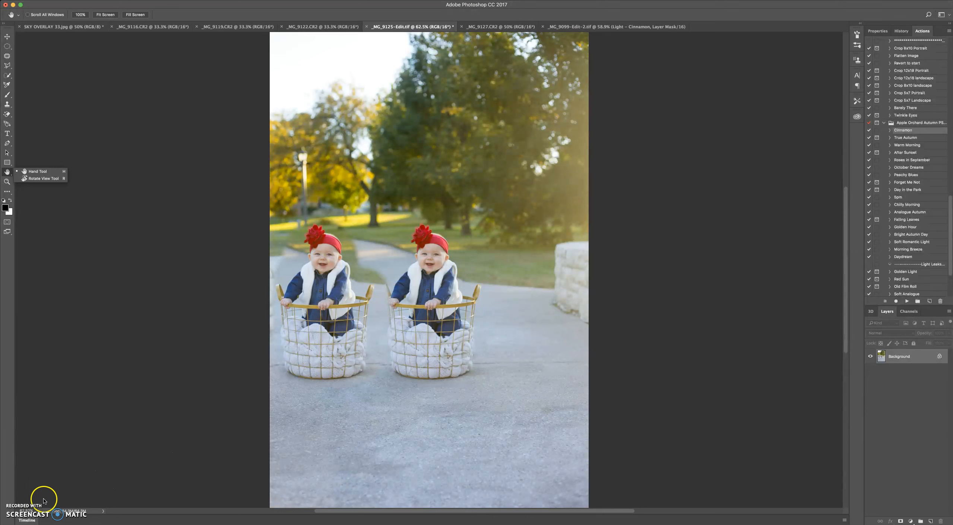
left_click(18, 510)
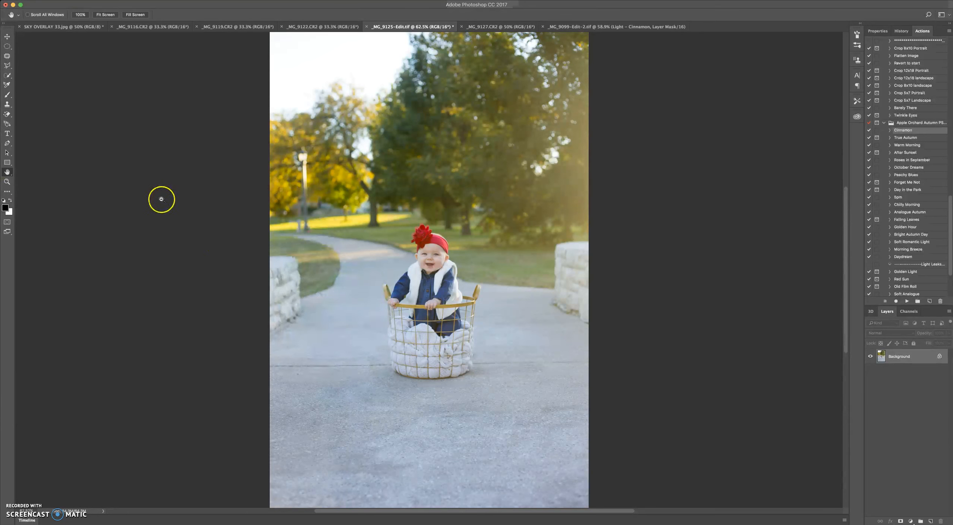
key("super+d")
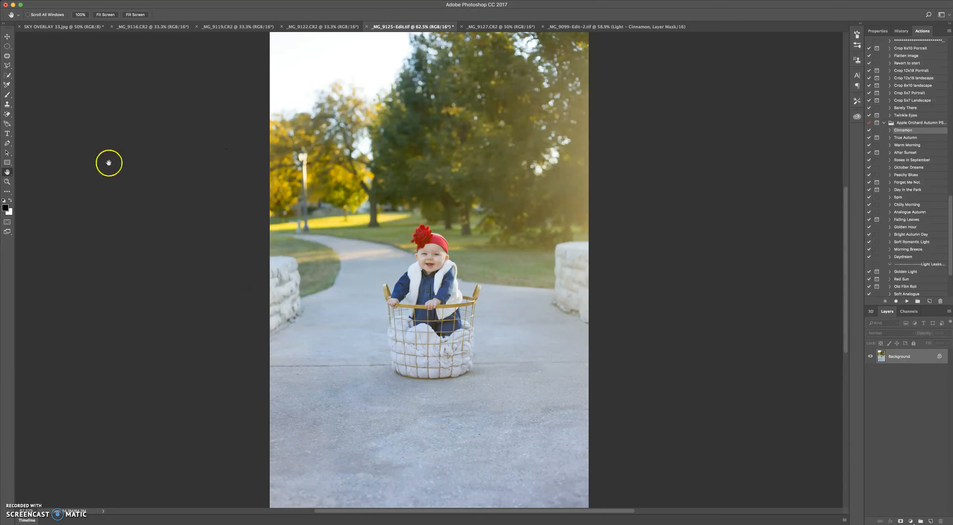
left_click(8, 115)
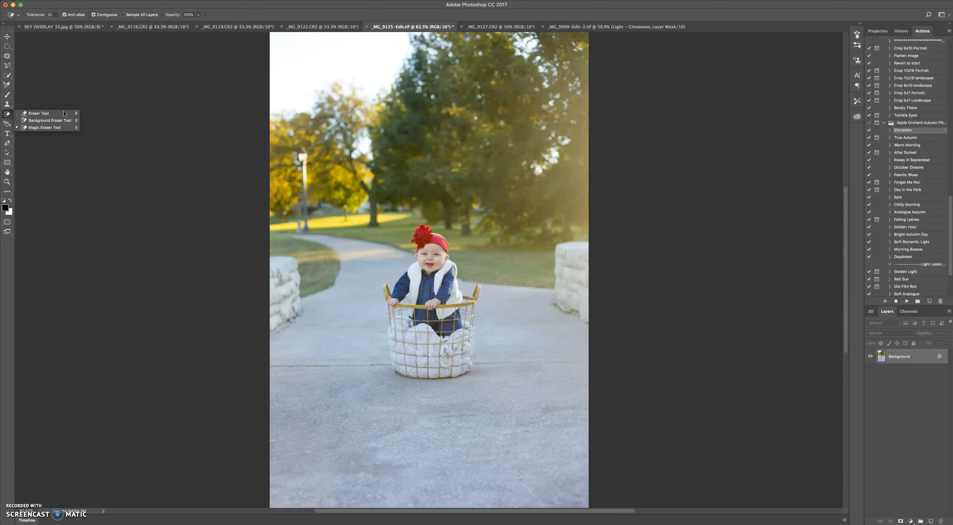
left_click(5, 115)
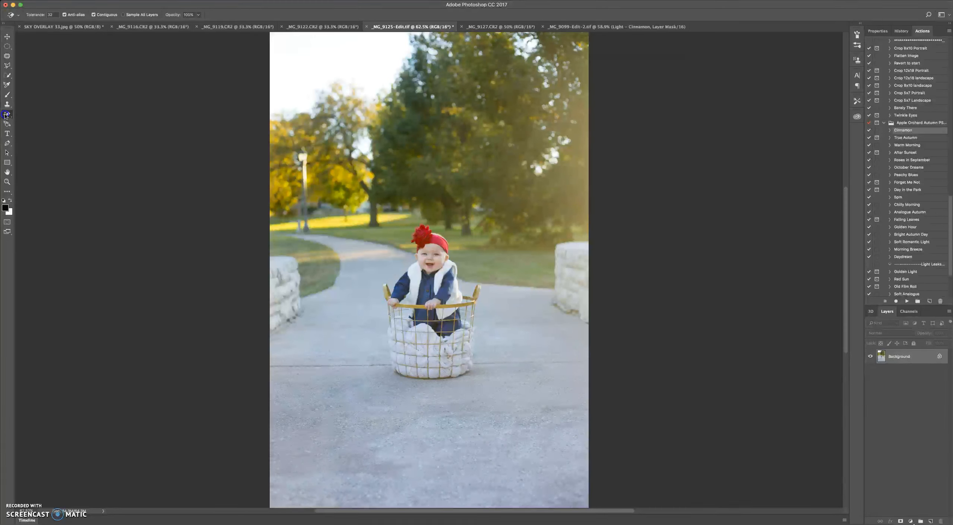
left_click(8, 125)
Place a short dummy text in 12 pt Impact over the trees, and delete its layer
right_click(9, 136)
left_click(6, 132)
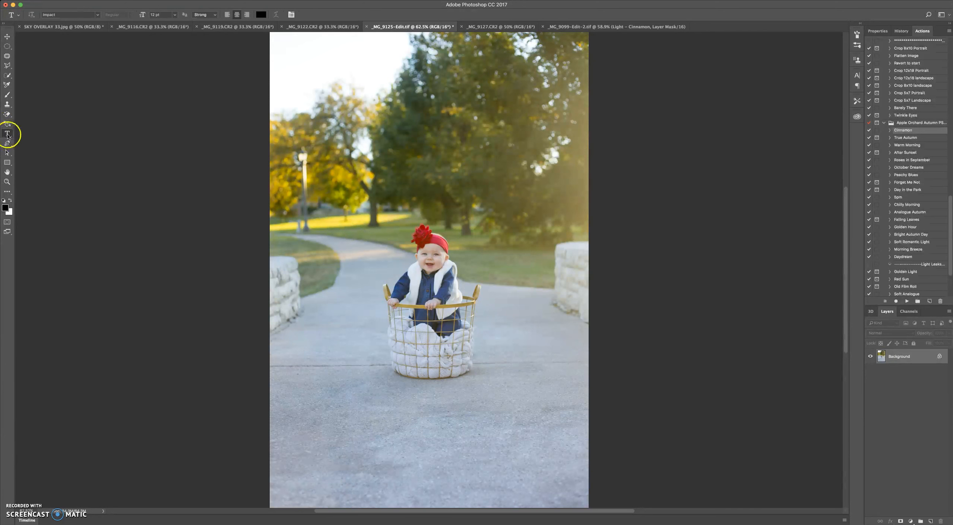
left_click(380, 148)
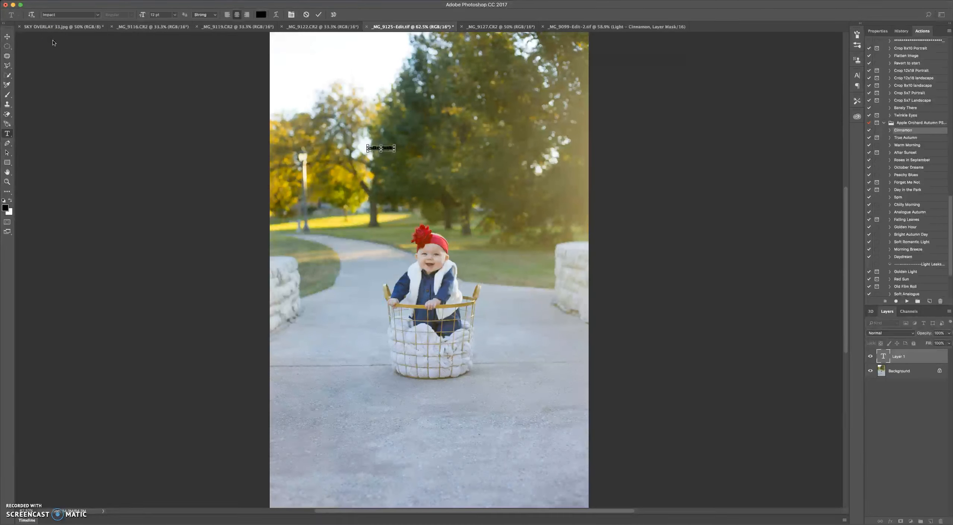
left_click(384, 150)
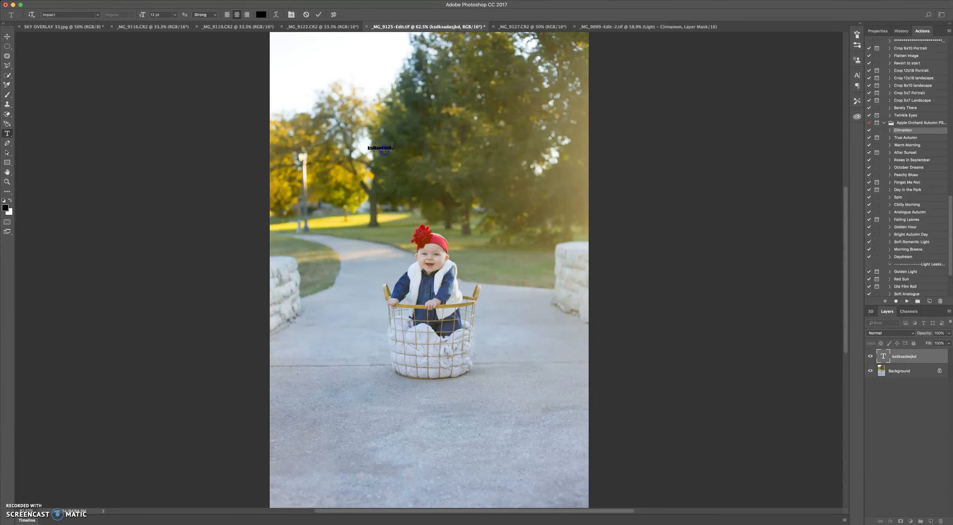
left_click(7, 37)
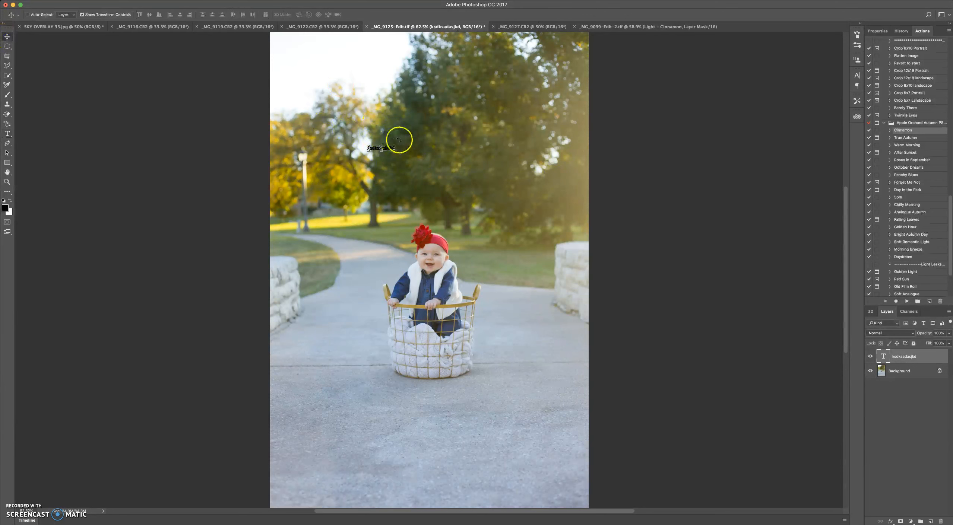
key("Delete")
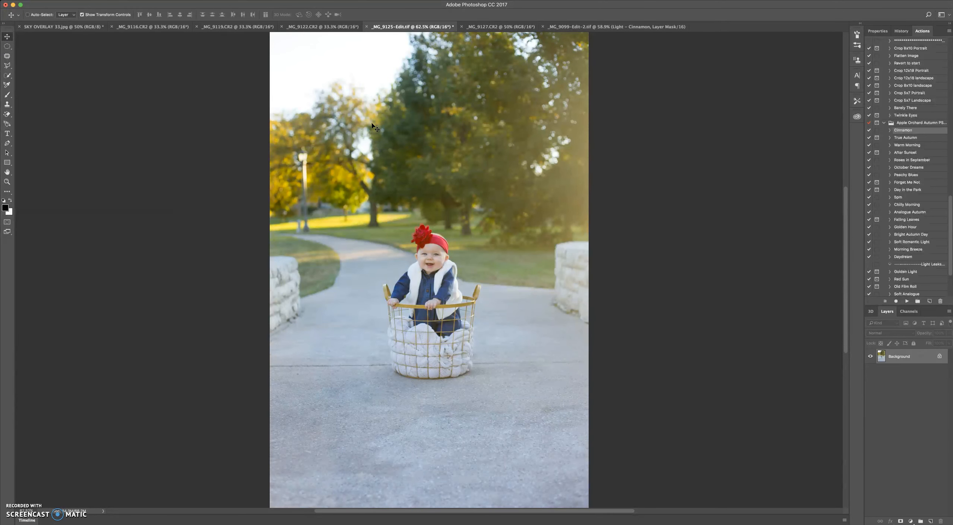
Draw a curved practice path with the Pen tool across the trees above the baby, and clear it
left_click(7, 143)
left_click_drag(344, 152, 401, 119)
left_click_drag(395, 168, 426, 198)
left_click_drag(466, 148, 431, 175)
left_click_drag(439, 122, 373, 157)
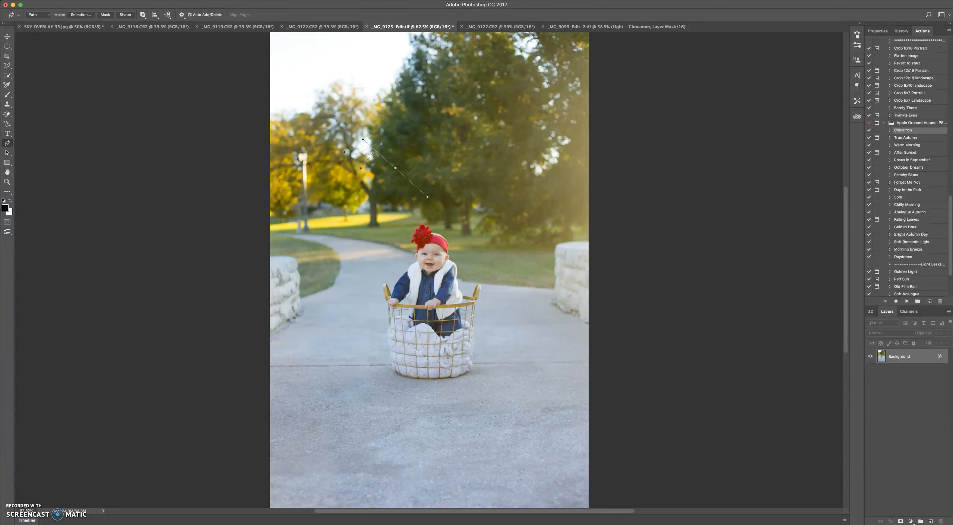
left_click(7, 152)
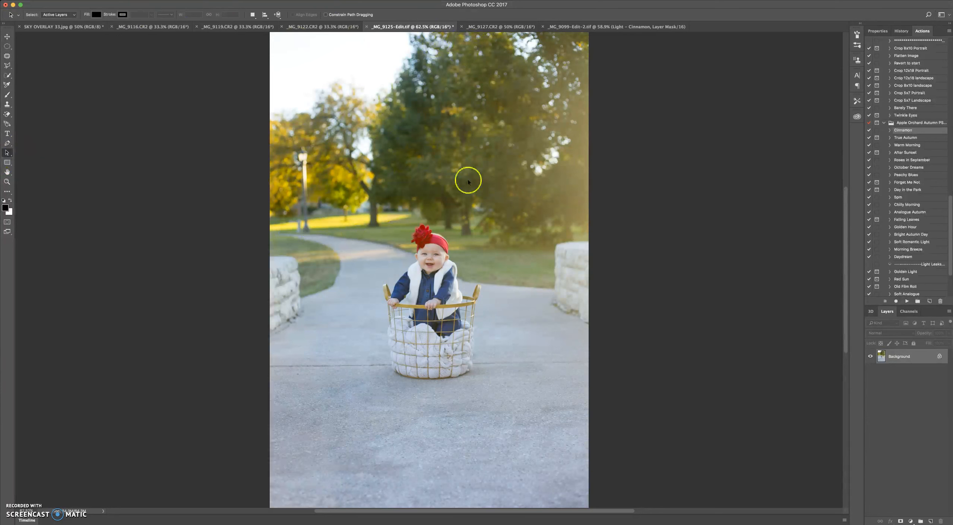
Draw another Pen path of curved anchor points across the trees and the baby
left_click(7, 143)
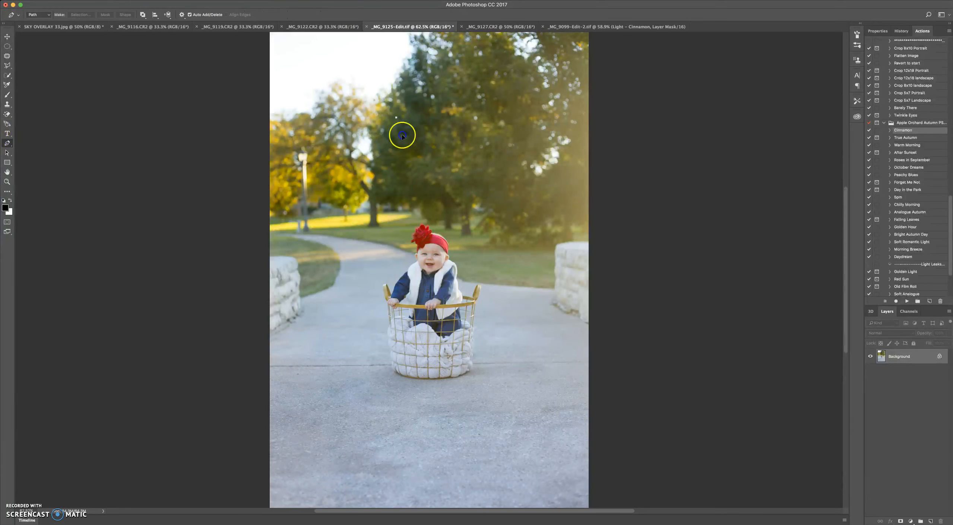
left_click_drag(462, 269, 489, 308)
left_click_drag(535, 176, 481, 208)
left_click_drag(471, 162, 433, 138)
Shift points and segments of the practice path with the path selection tool, and clear the path
left_click(7, 153)
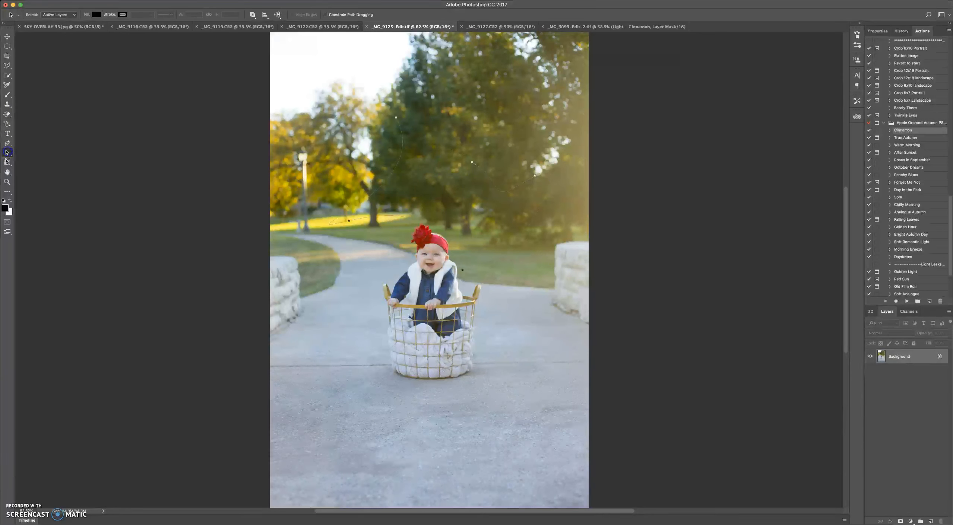
left_click_drag(393, 123, 392, 127)
left_click_drag(345, 226, 354, 190)
left_click_drag(468, 238, 459, 243)
left_click_drag(531, 149, 529, 148)
right_click(466, 118)
left_click_drag(465, 119, 460, 128)
left_click_drag(338, 188, 355, 175)
Draw a filled black rectangle of about 583 × 910 px over the trees, and undo it
left_click(8, 164)
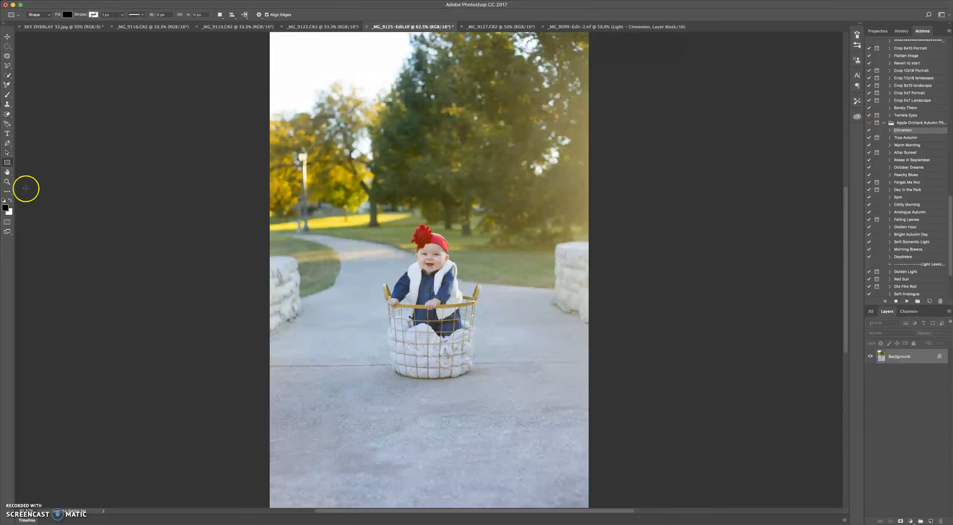
left_click_drag(331, 124, 397, 229)
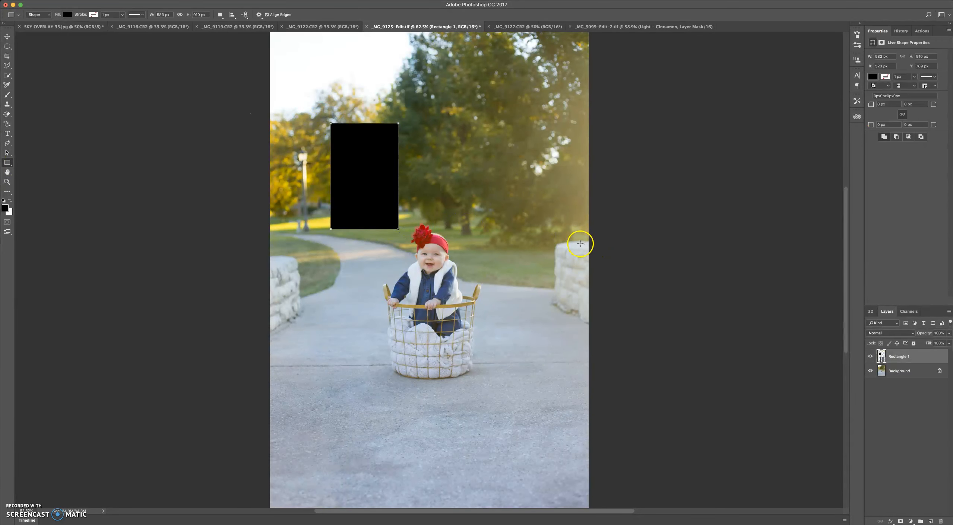
key("super+z")
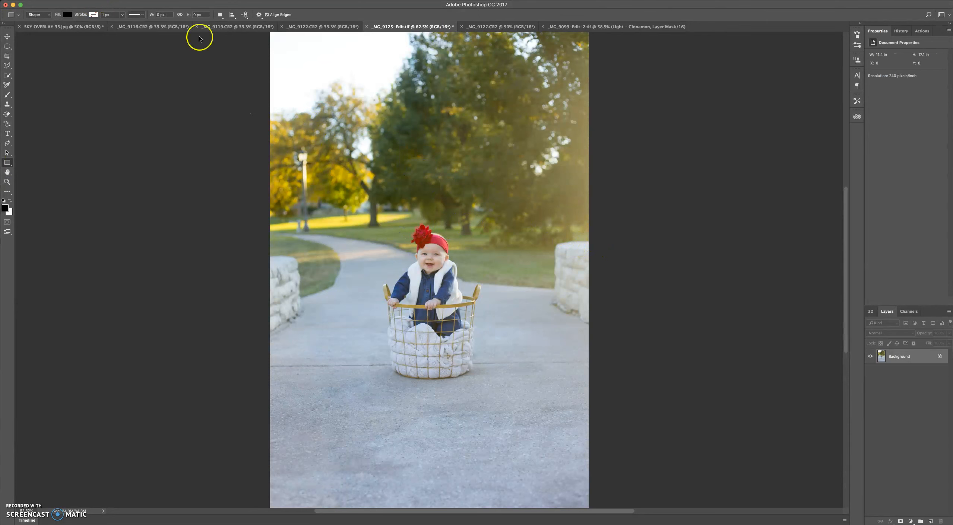
Zoom in closely on the trees, and return to a view of the whole portrait
key("z")
left_click_drag(383, 174, 514, 364)
left_click(8, 172)
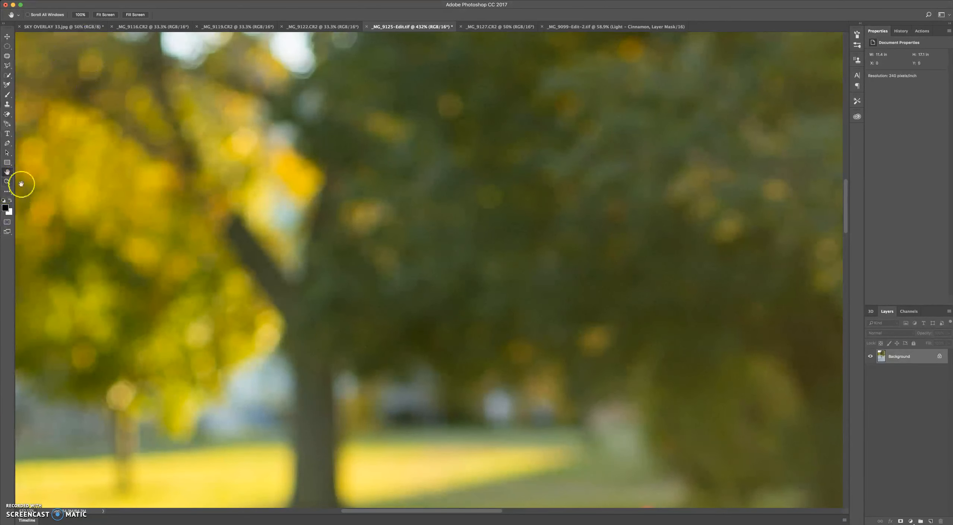
double_click(8, 172)
Tilt the canvas slightly counter-clockwise with the Rotate View tool and display the portrait at 100%
right_click(7, 172)
left_click(41, 181)
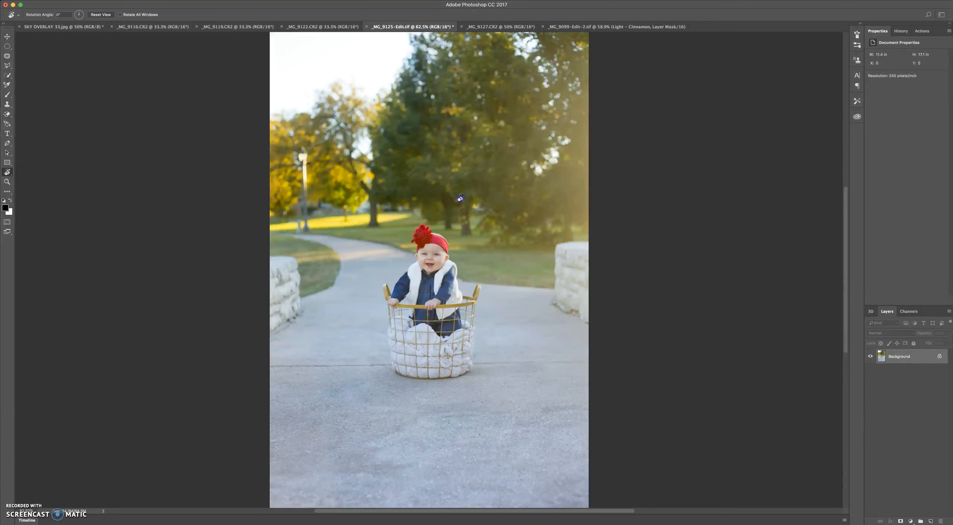
mouse_move(458, 204)
left_mouse_down()
mouse_move(438, 198)
mouse_move(365, 308)
mouse_move(478, 159)
mouse_move(499, 343)
mouse_move(395, 206)
mouse_move(449, 218)
left_mouse_up()
left_click(6, 182)
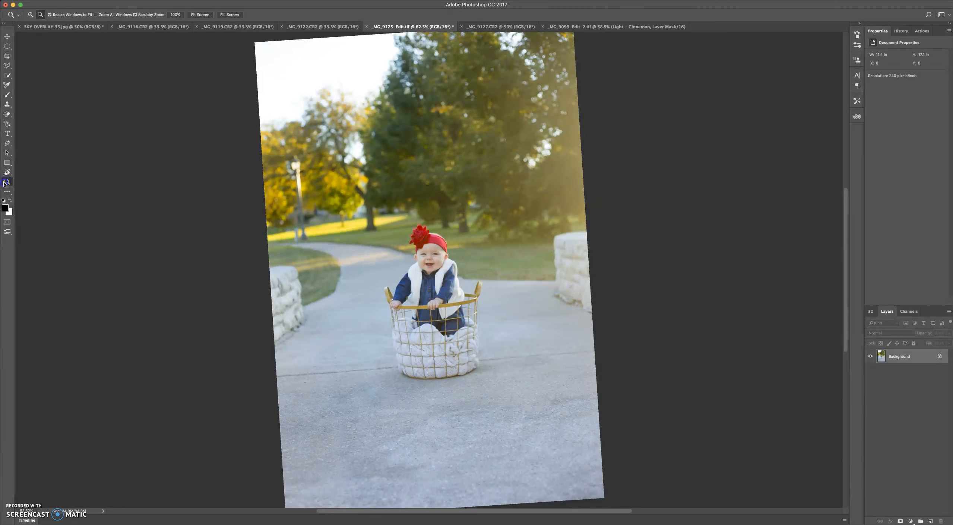
double_click(6, 182)
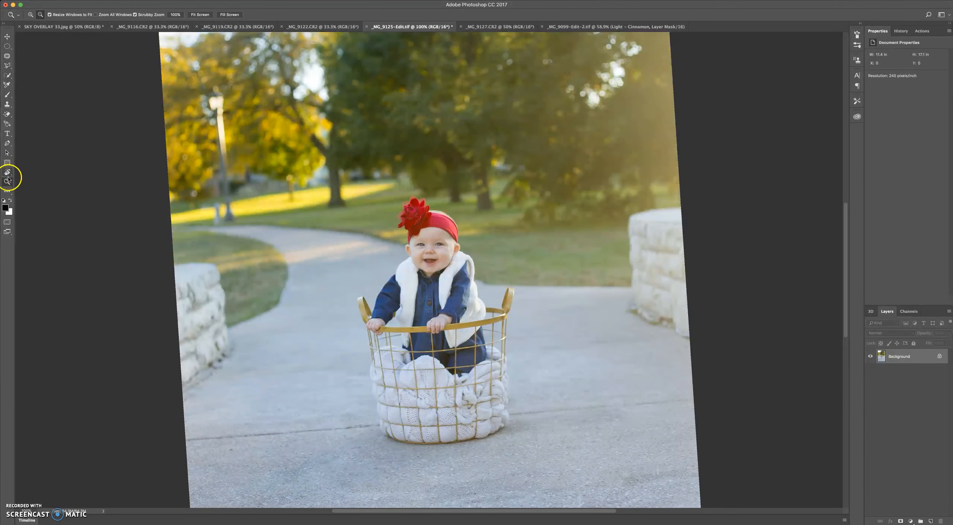
Reset the canvas rotation and fit the whole portrait in view with the Hand tool
double_click(7, 173)
left_click_drag(7, 173, 29, 172)
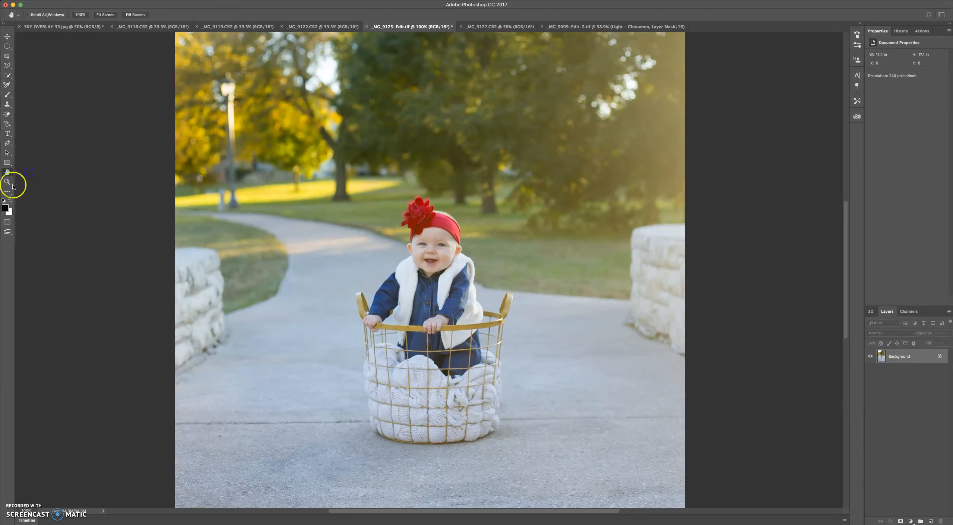
double_click(8, 173)
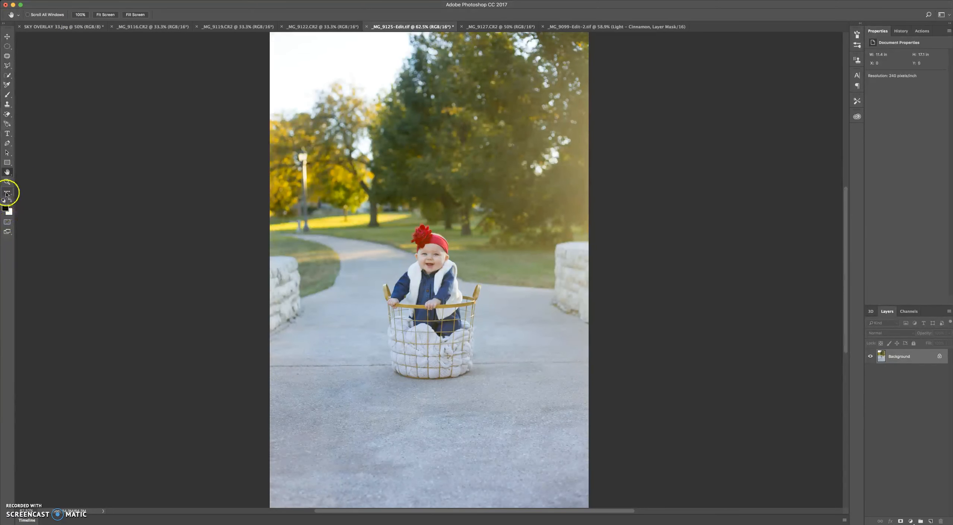
Choose the Crop tool and examine the list of additional tools, including the healing, dodge, burn and gradient tools
key("c")
left_click(7, 192)
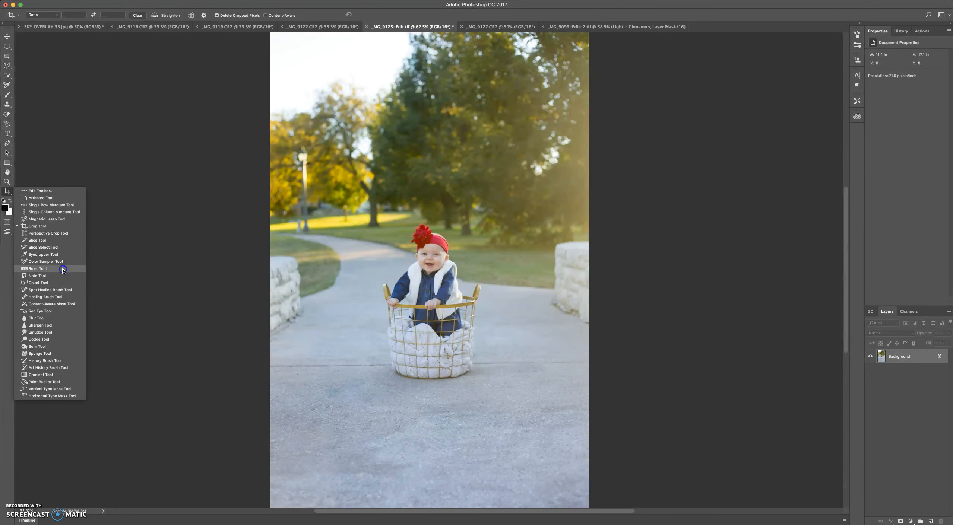
left_click(7, 192)
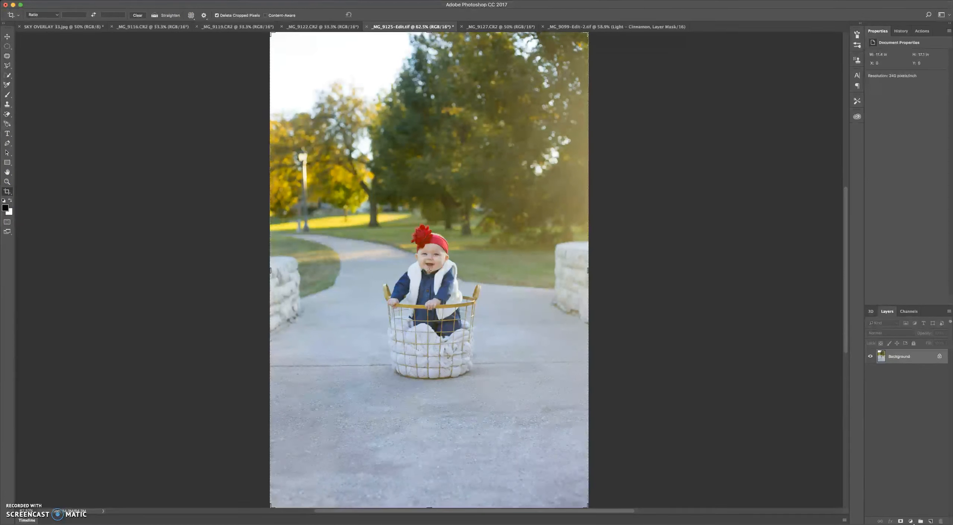
Try black (000000) as the background color in the Color Picker, and cancel the change
left_click(8, 212)
left_click(392, 144)
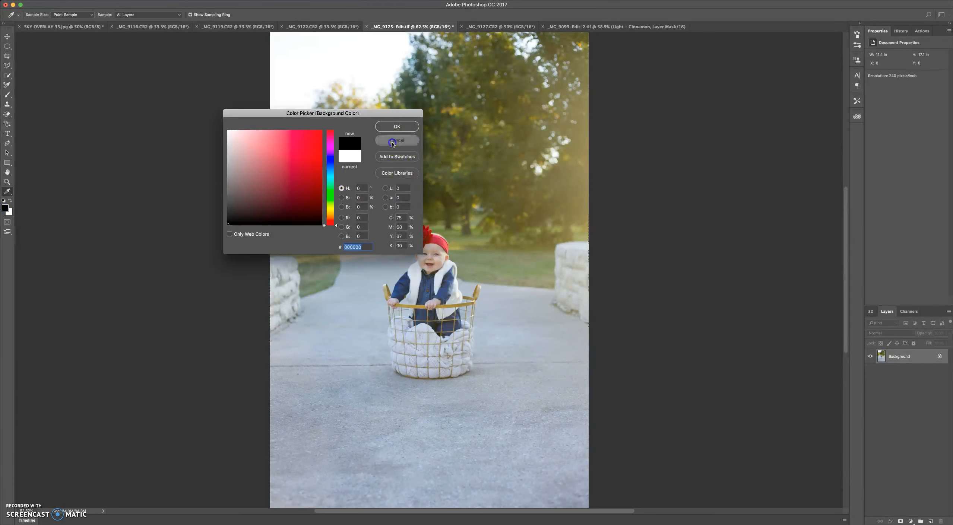